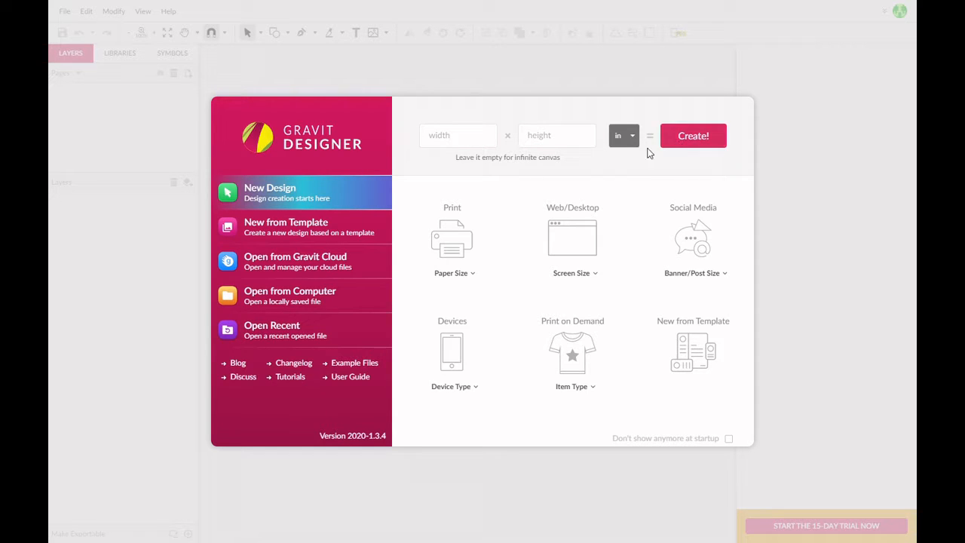
Create a new infinite-canvas design in inches and draw an ellipse about 3.8 × 3.3 in on the page.
left_click(689, 139)
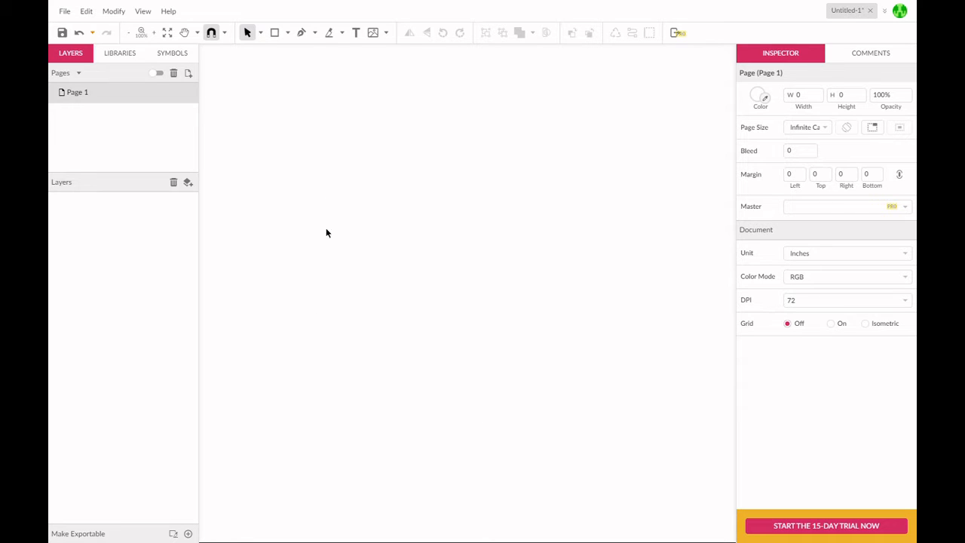
left_click(286, 34)
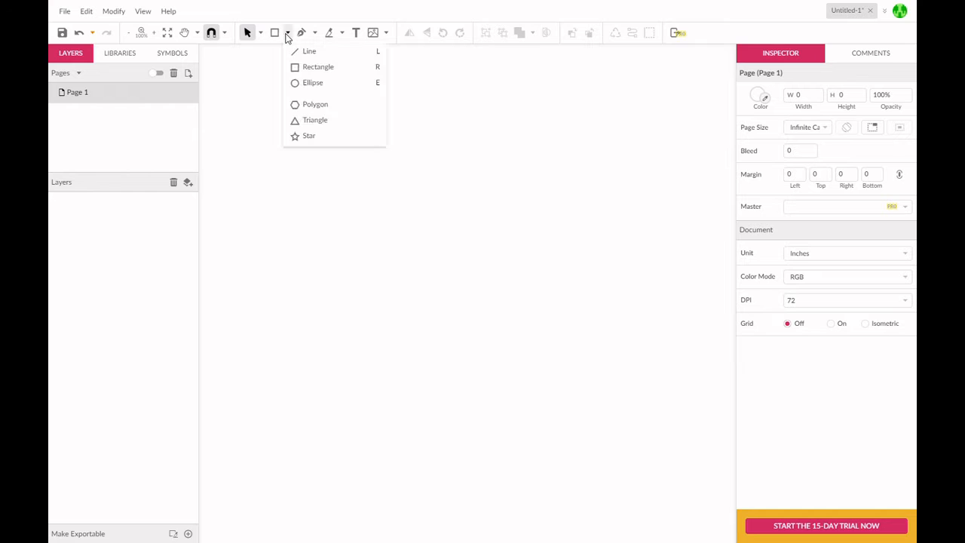
left_click(317, 83)
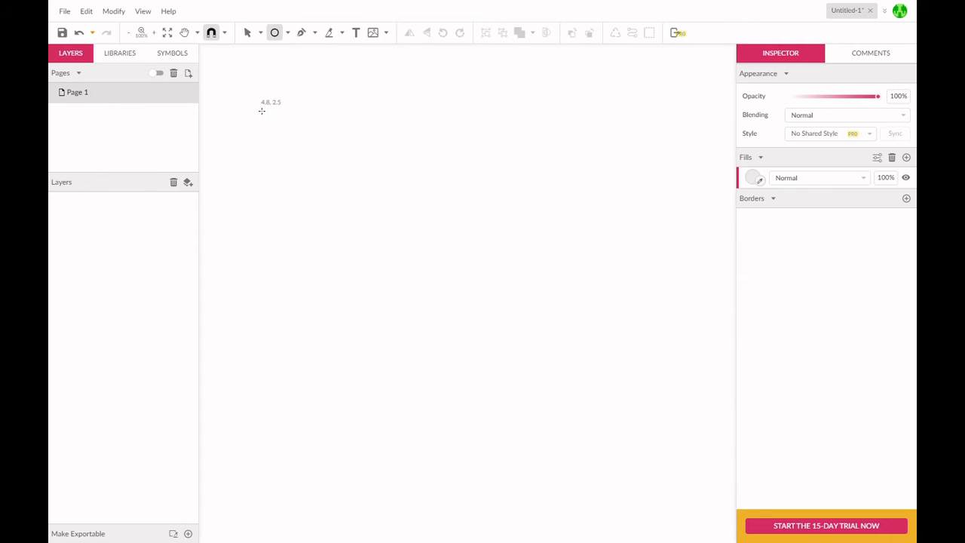
left_click_drag(261, 110, 425, 255)
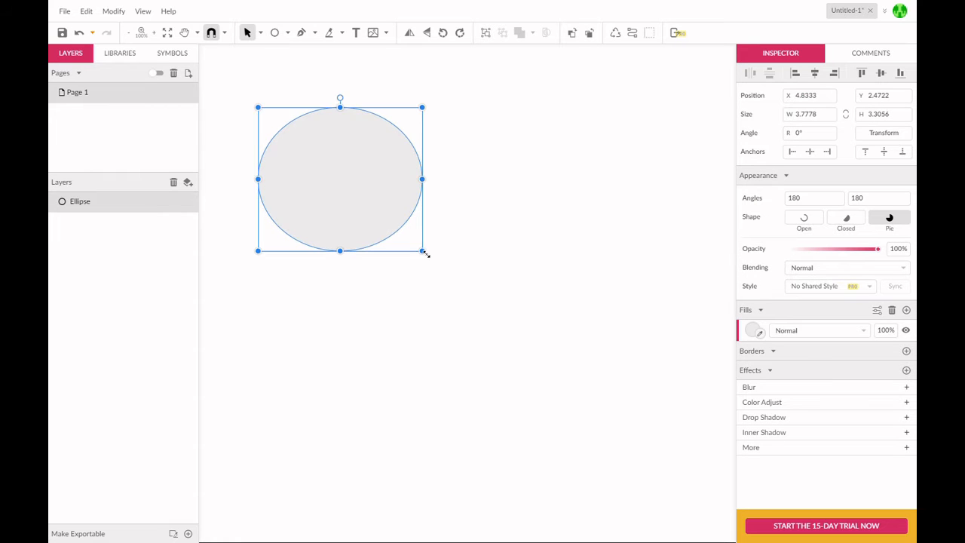
left_click(487, 184)
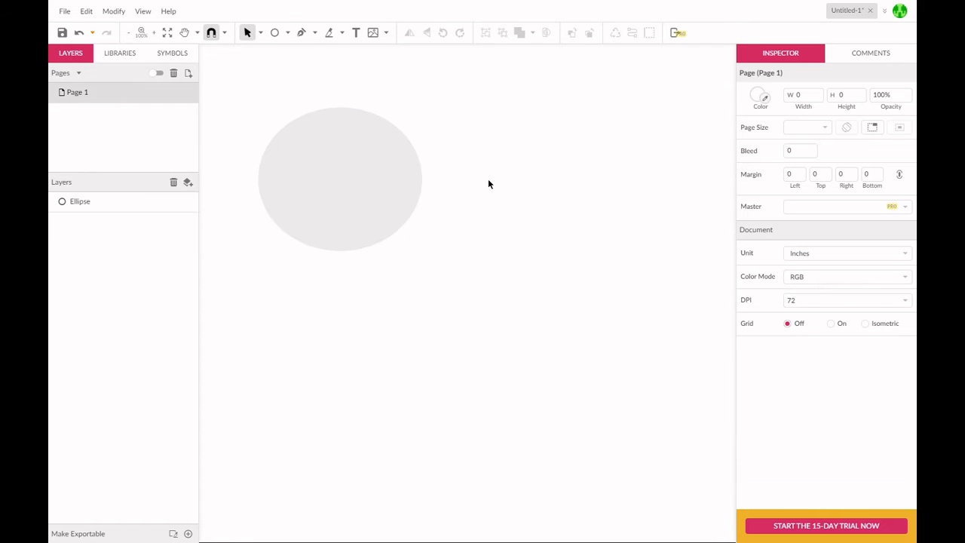
Draw a closed four-point path with a curved top beside the ellipse using the Pen tool, about 2.9 × 4.2 in.
left_click(302, 36)
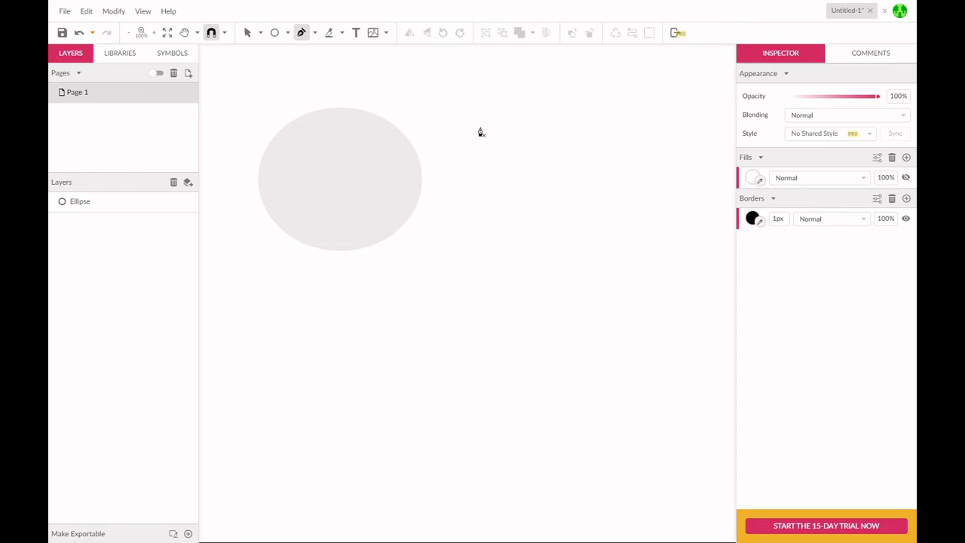
left_click_drag(484, 126, 522, 83)
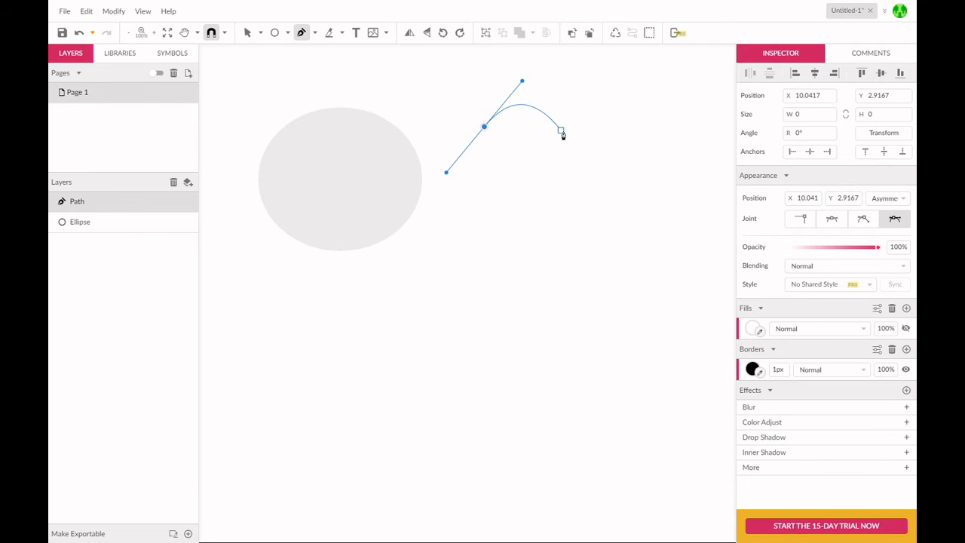
left_click(561, 130)
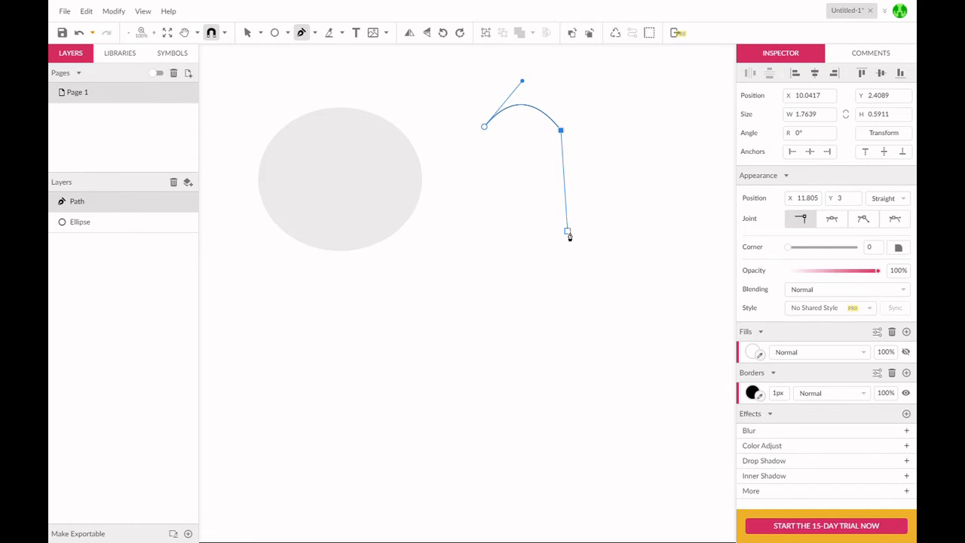
left_click(583, 272)
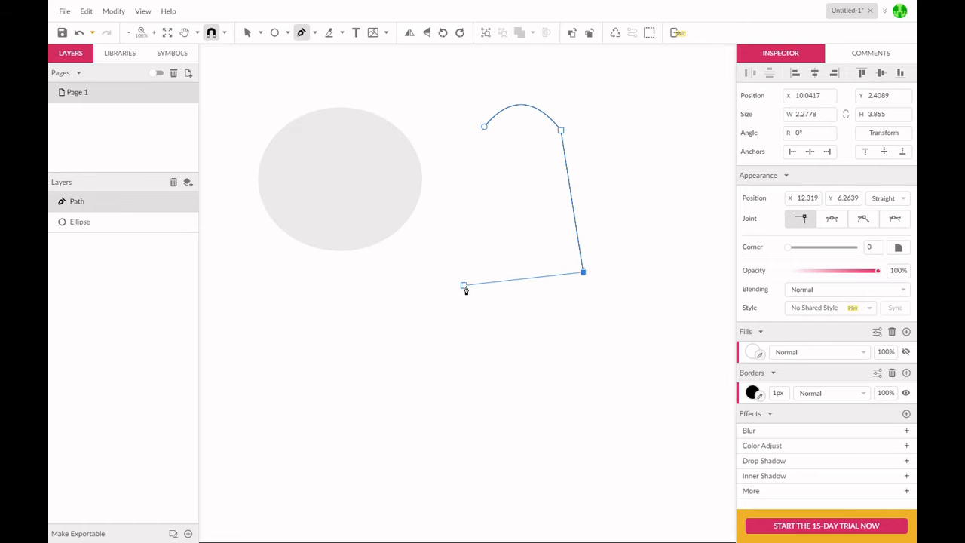
left_click(463, 284)
left_click(484, 127)
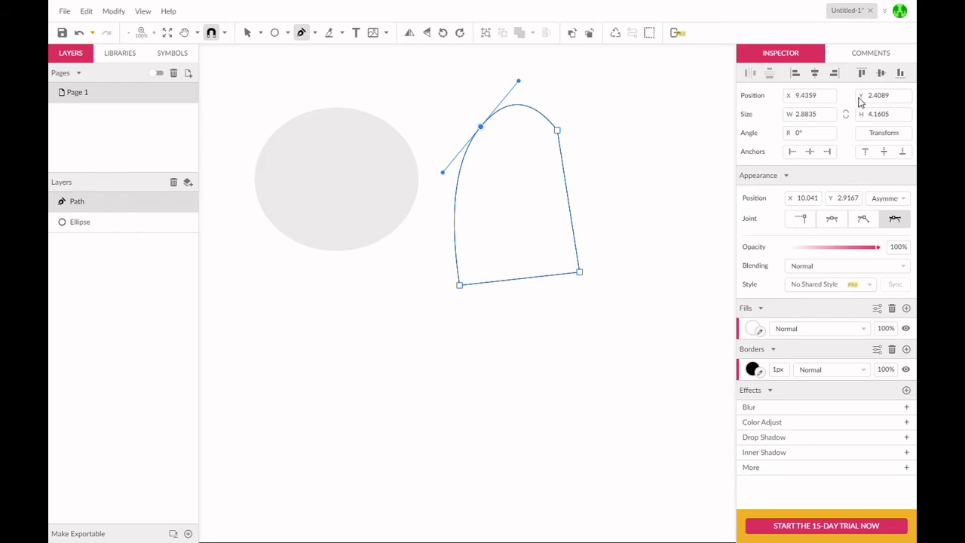
key("Escape")
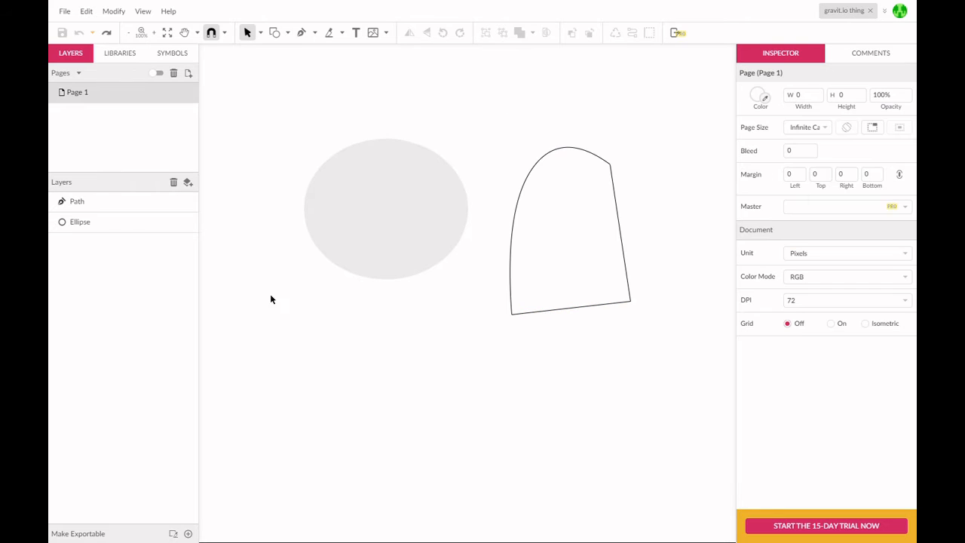
Slice the arched path diagonally in two with the Knife tool and move the lower piece away from the upper one.
left_click(328, 36)
mouse_move(483, 283)
left_mouse_down()
mouse_move(547, 255)
mouse_move(660, 197)
left_mouse_up()
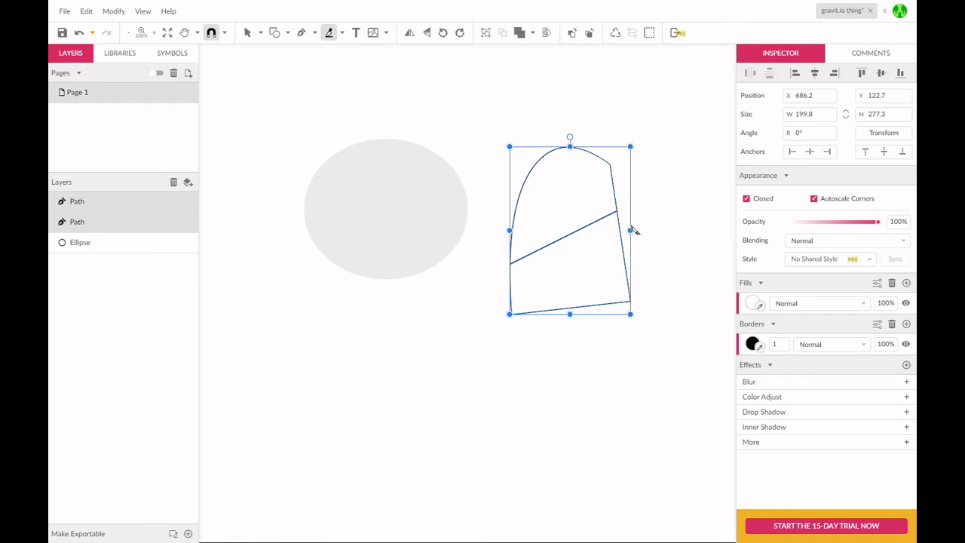
left_click(246, 34)
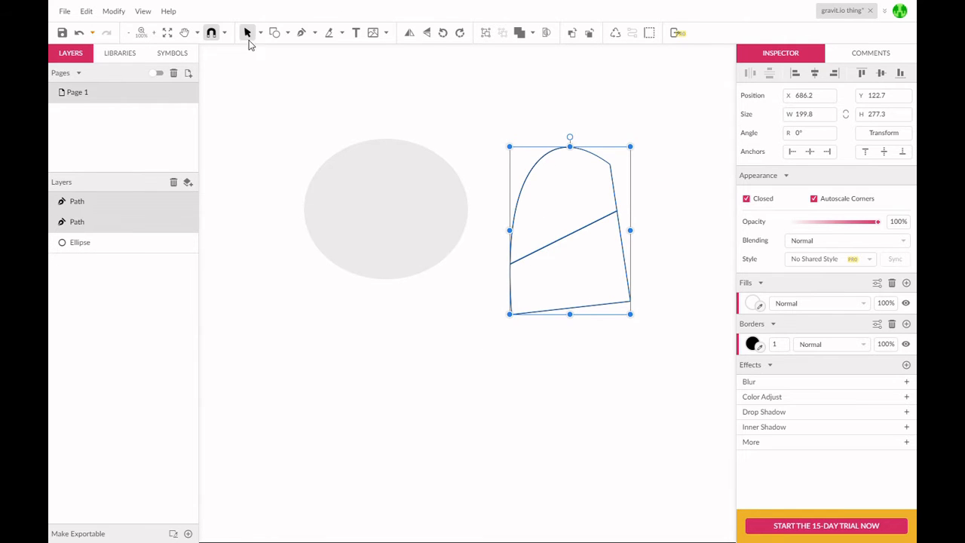
left_click(530, 362)
left_click_drag(578, 283, 624, 329)
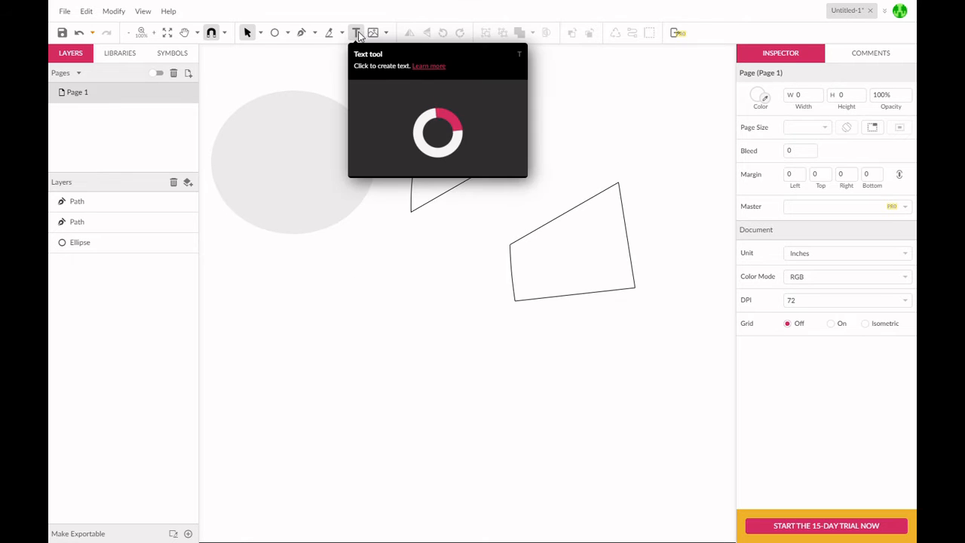
Add a text frame about 4.1 × 1.3 in below the ellipse and replace its placeholder text with "hello".
left_click(358, 32)
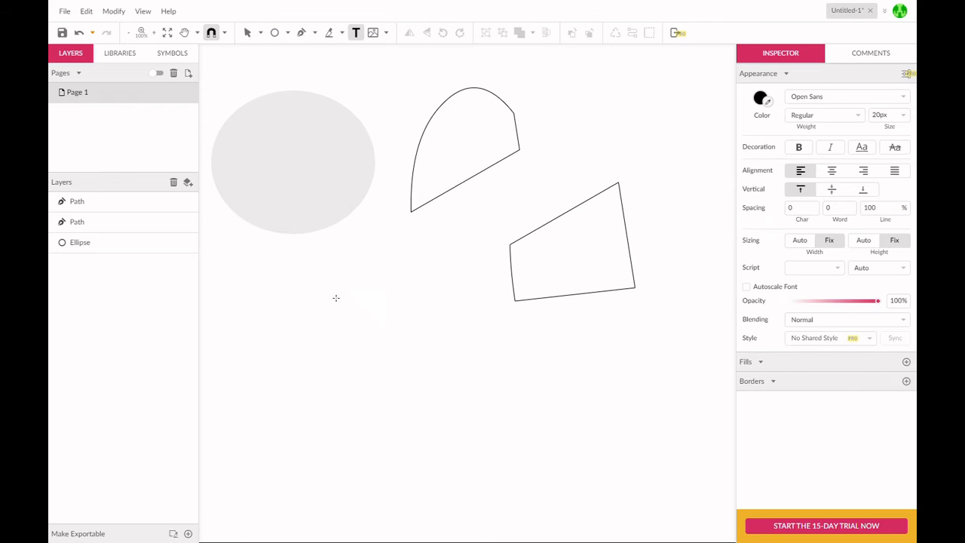
left_click_drag(290, 293, 465, 352)
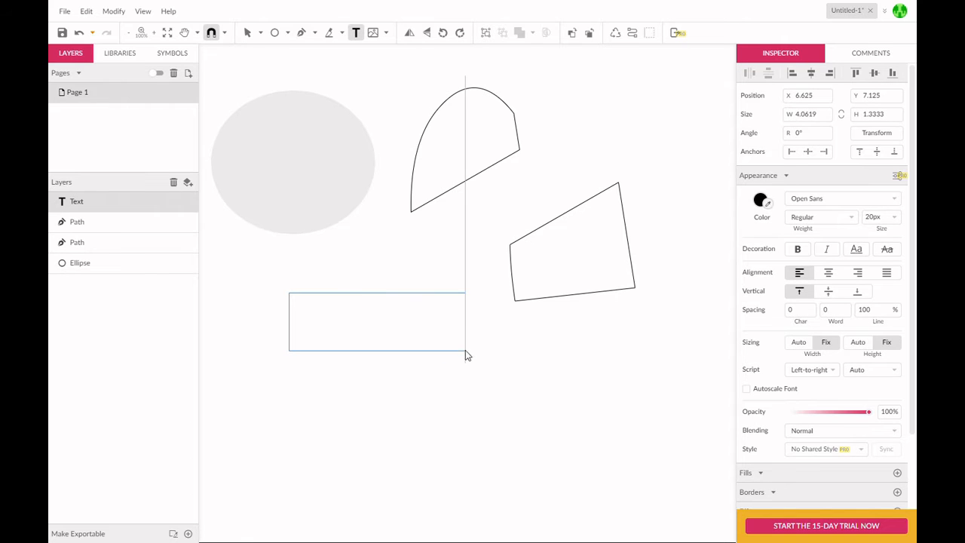
left_click(369, 308)
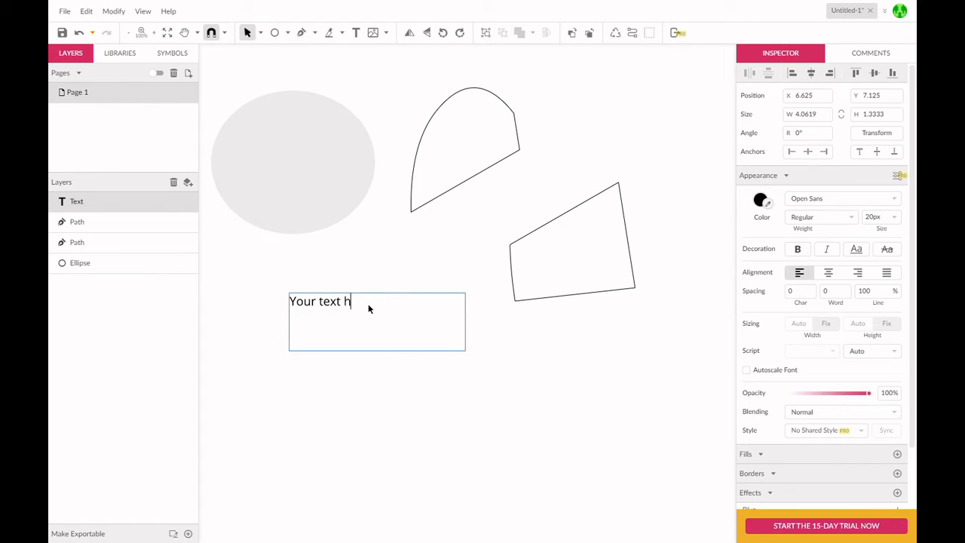
key("BackSpace")
key("BackSpace")
key("BackSpace")
key("BackSpace")
key("BackSpace")
key("BackSpace")
key("BackSpace")
key("BackSpace")
key("BackSpace")
key("BackSpace")
key("BackSpace")
type("hello")
Set the hello text's font to Old Standard TT and its size to 60 px.
key("ctrl+a")
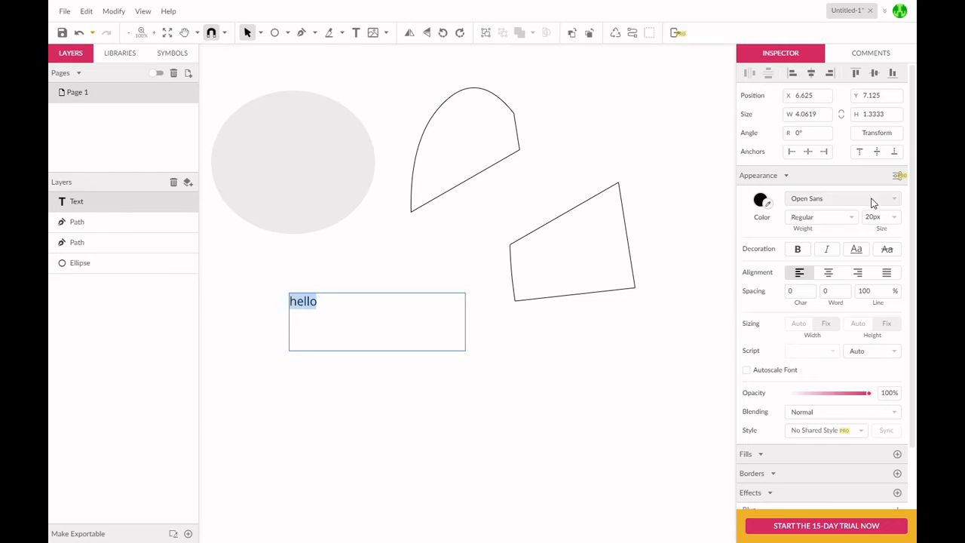
left_click(895, 199)
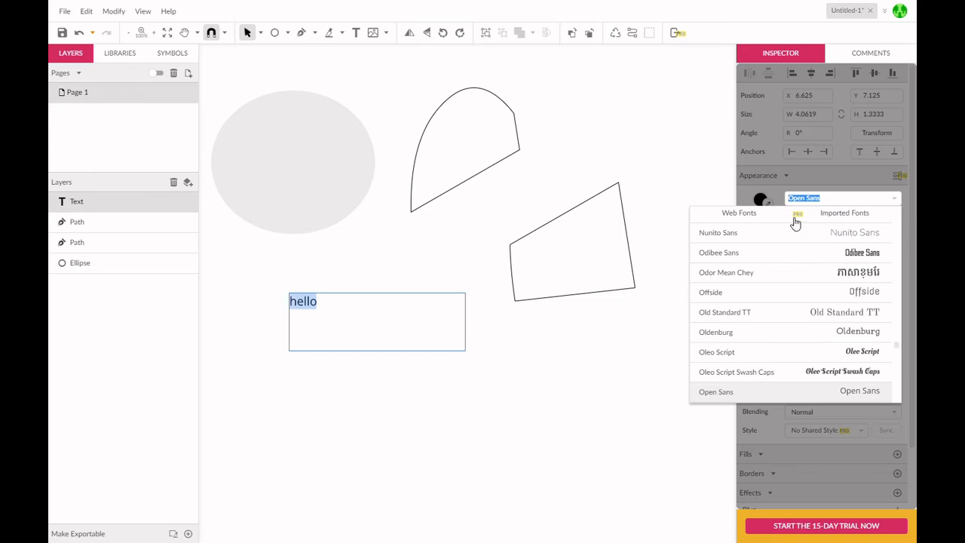
left_click(797, 319)
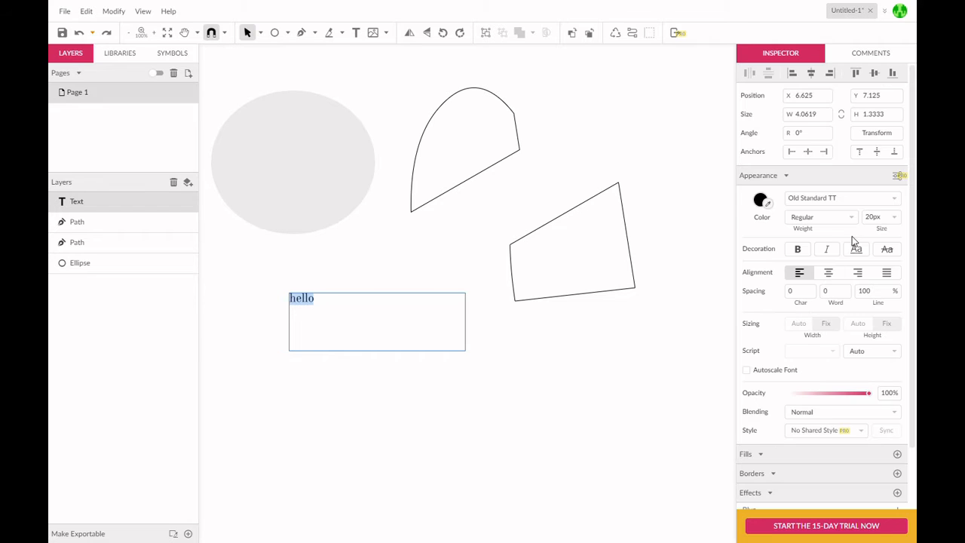
left_click(897, 219)
left_click(894, 218)
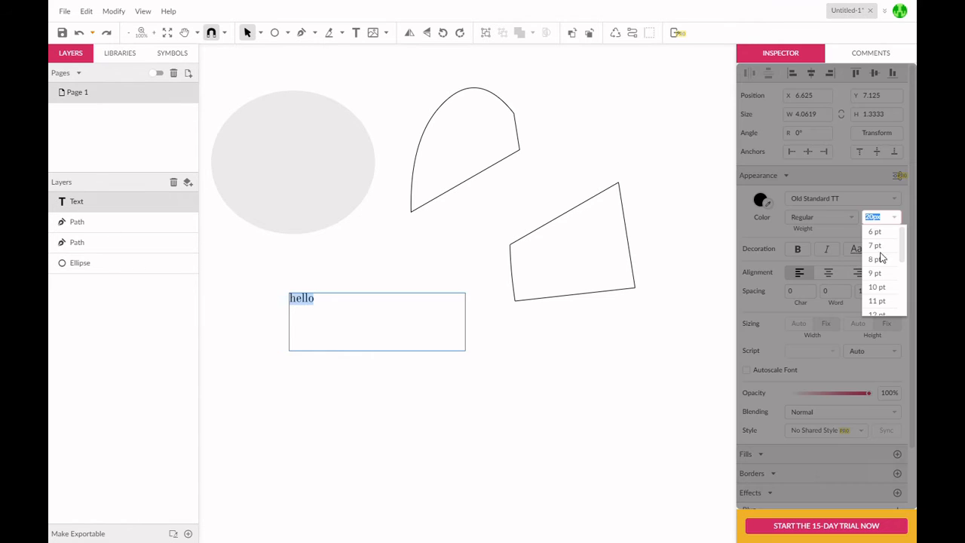
scroll(883, 294, "down", 3)
left_click(874, 294)
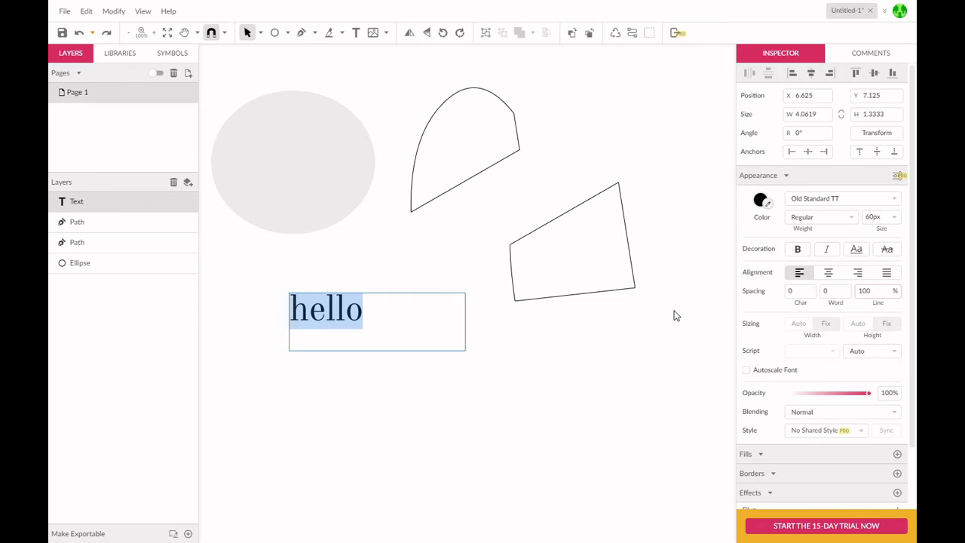
key("Escape")
left_click(648, 355)
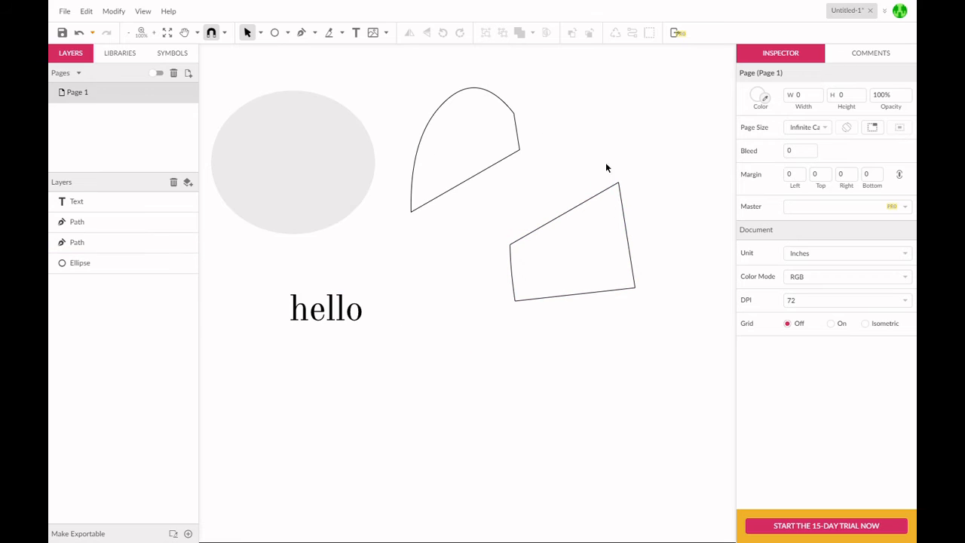
Flip the upper arched piece horizontally and vertically.
left_click(384, 34)
left_click(483, 147)
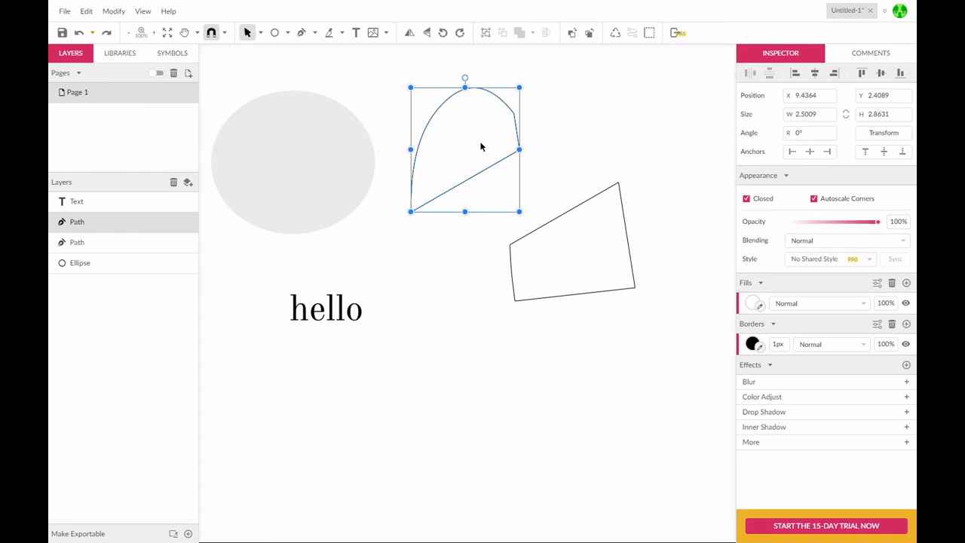
left_click(406, 35)
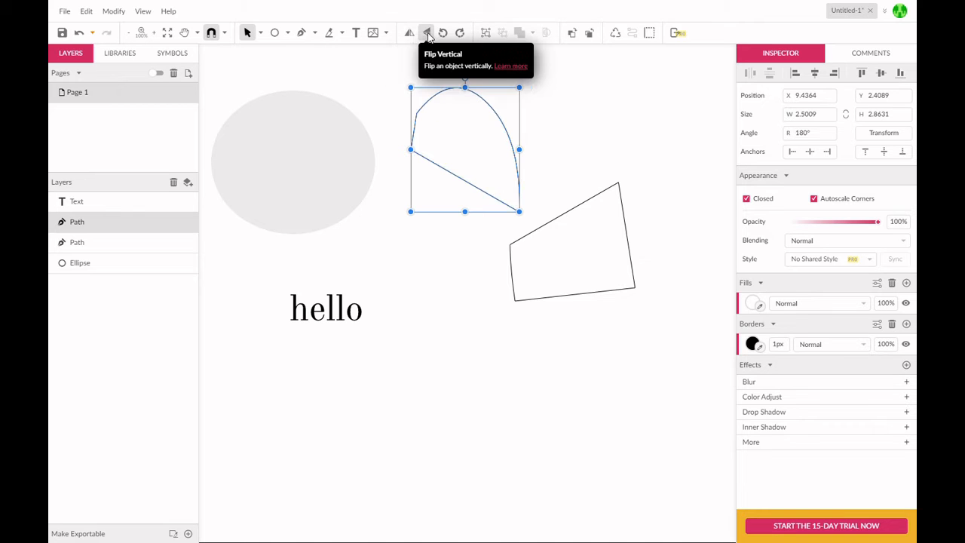
left_click(427, 36)
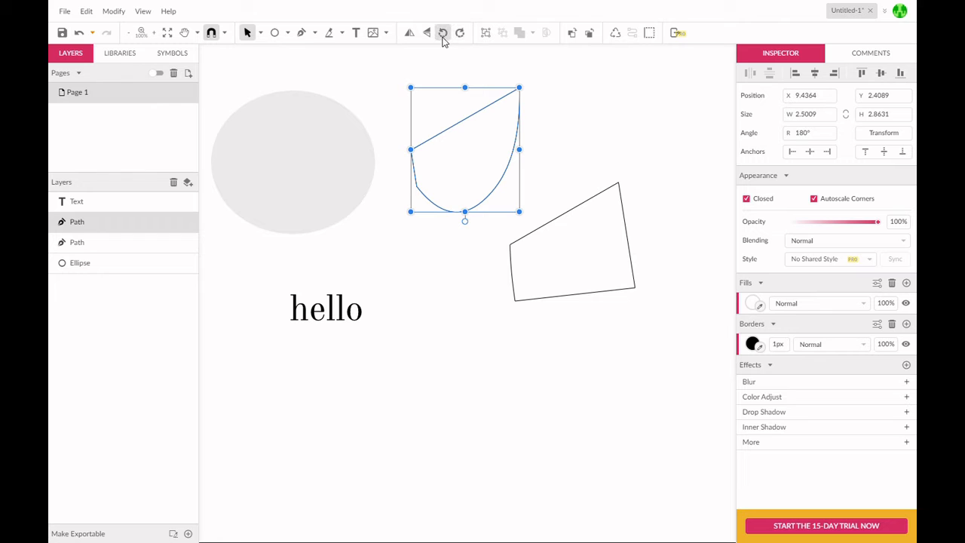
Rotate the flipped arched piece 90° left and back 90° right, and put it in its own group.
left_click(443, 38)
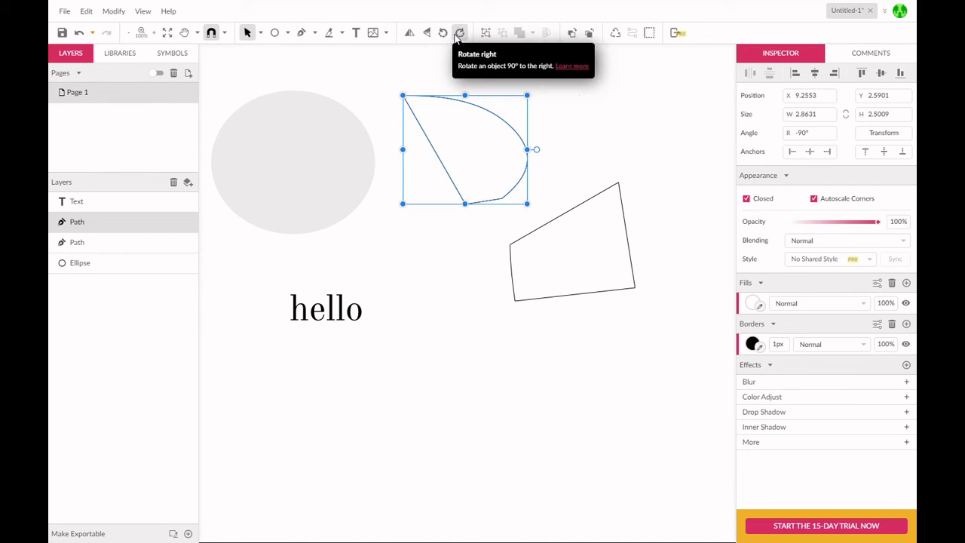
left_click(459, 32)
key("ctrl+g")
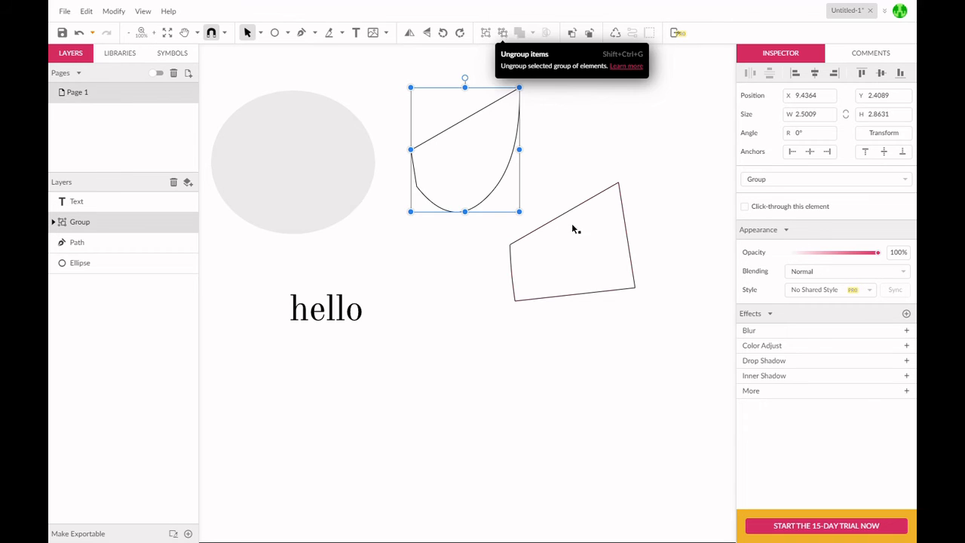
left_click(502, 326)
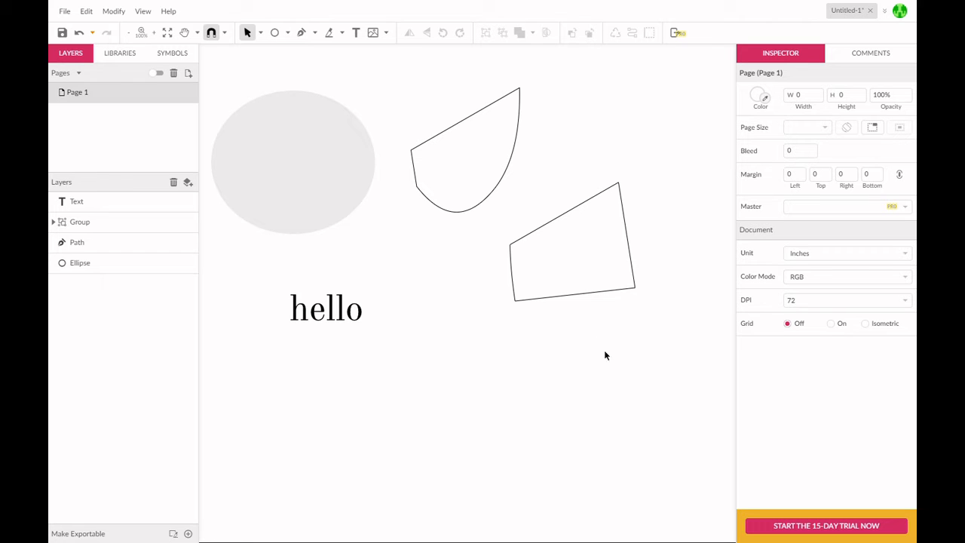
Group the hello text, the arched piece and the four-sided piece, and enlarge the group to about 10.0 × 7.3 in.
left_click_drag(636, 352, 427, 84)
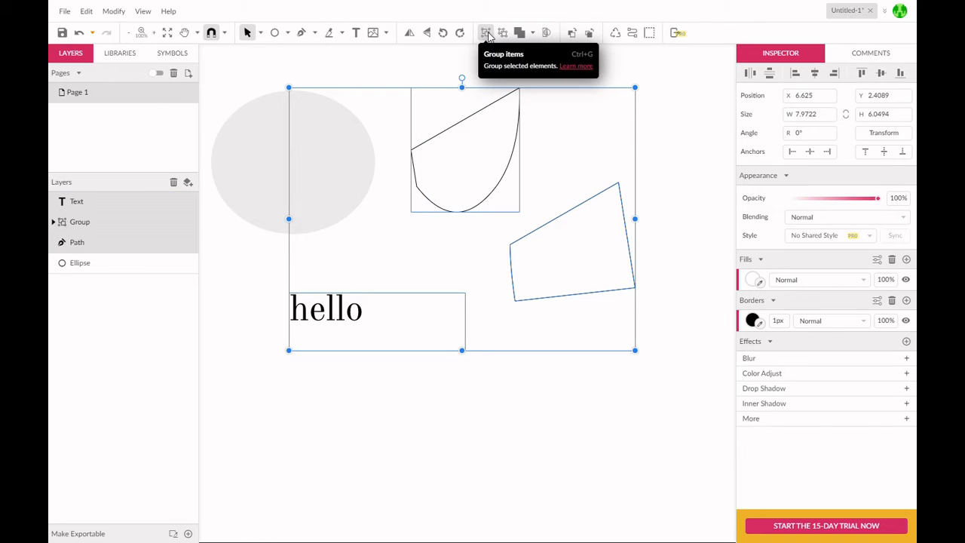
left_click(486, 34)
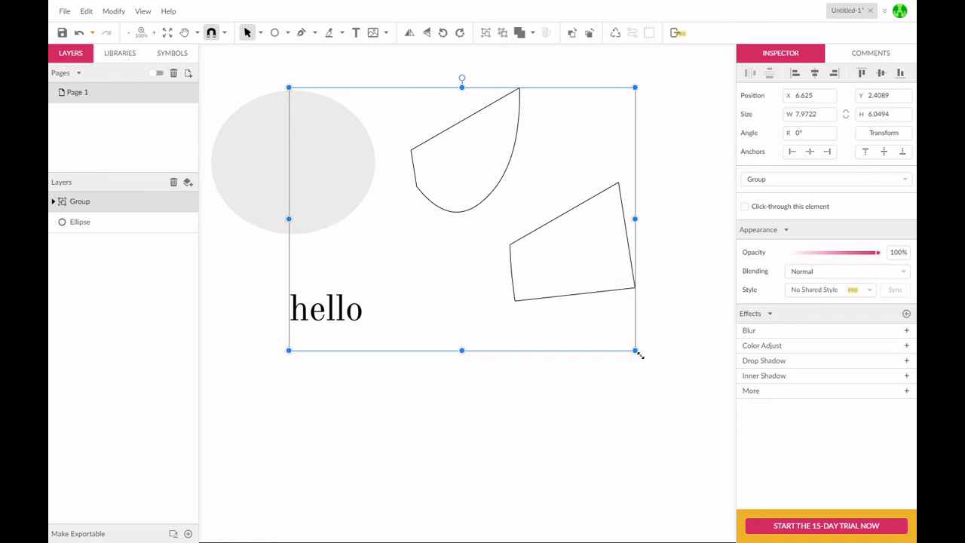
left_click_drag(635, 349, 726, 406)
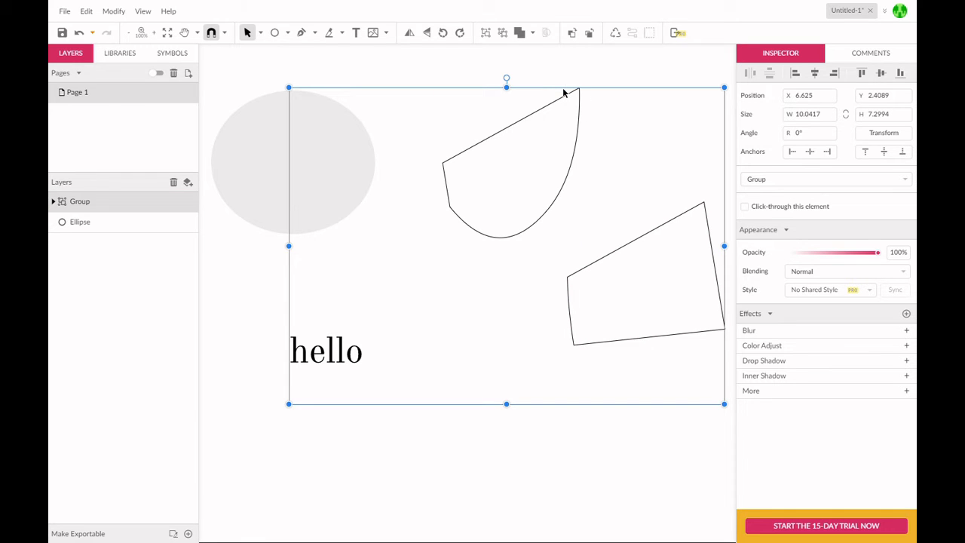
Ungroup the enlarged objects and shrink the frame around the hello text slightly.
left_click(503, 35)
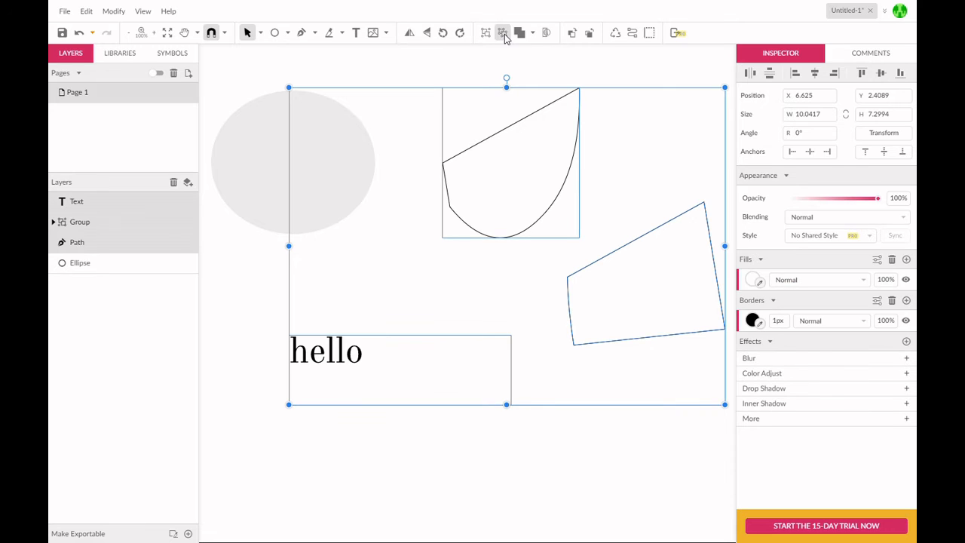
left_click(469, 452)
left_click(433, 368)
left_click_drag(511, 406, 472, 385)
left_click(618, 188)
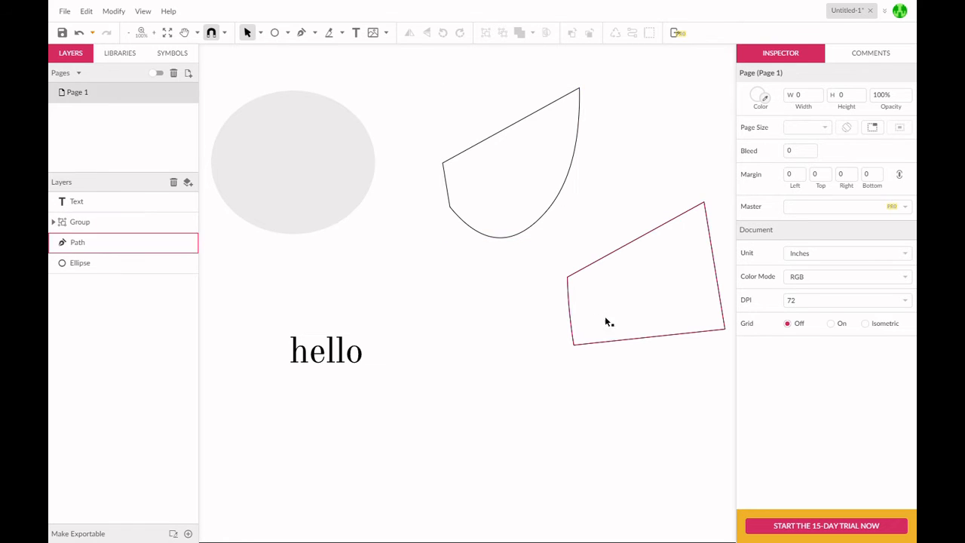
Move the four-sided path up so that it overlaps the arched shape.
left_click_drag(635, 369, 558, 142)
left_click(605, 389)
left_click_drag(630, 312, 590, 205)
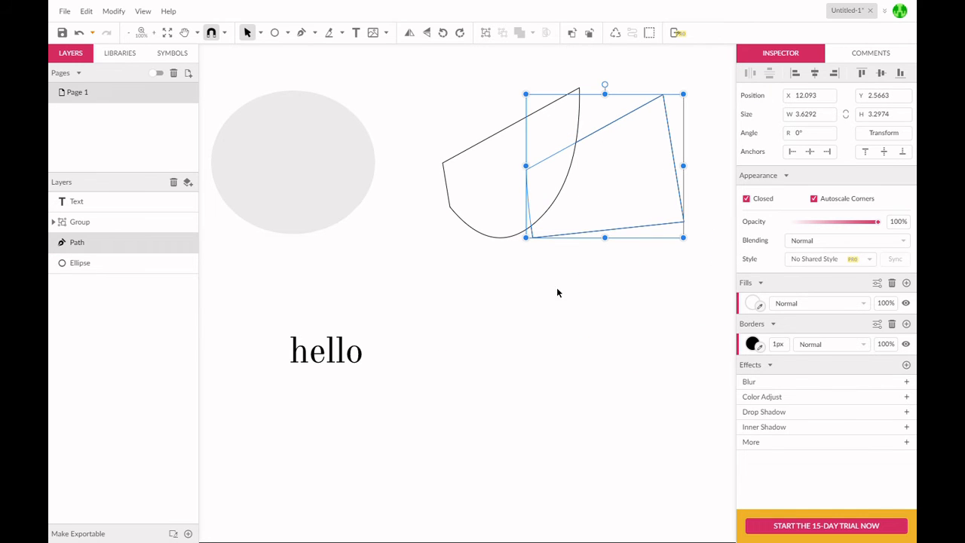
Select the overlapping arched and four-sided shapes, try merging them with Union, and undo the merge.
left_click_drag(679, 281, 473, 89)
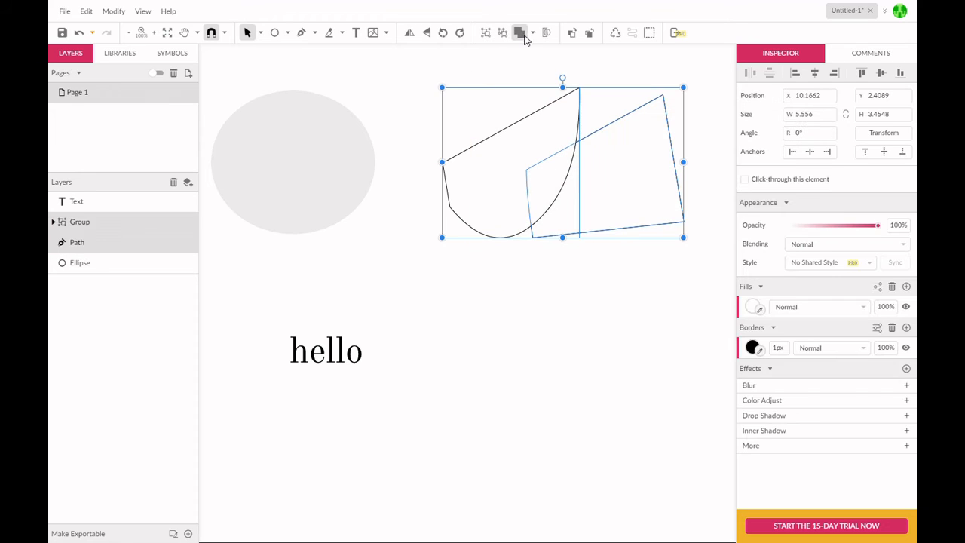
left_click(532, 33)
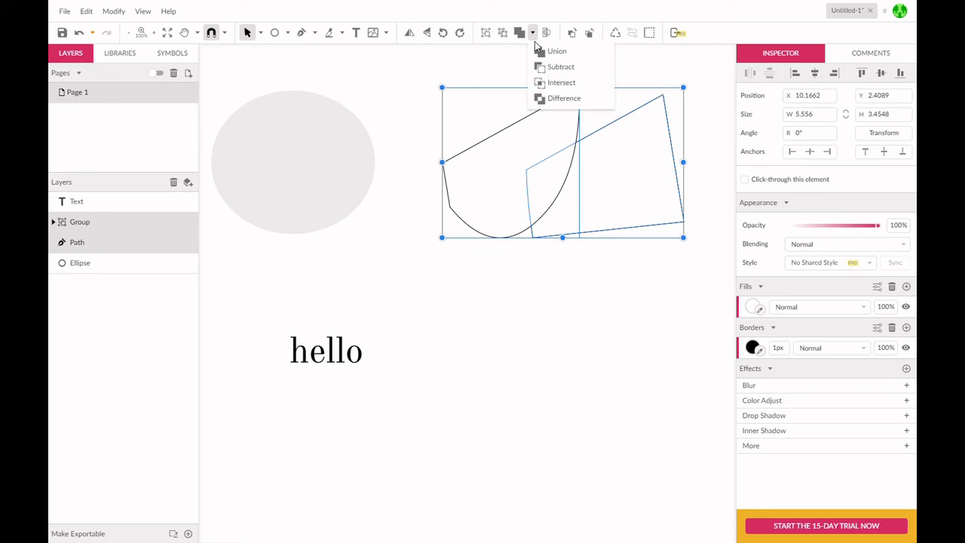
left_click(575, 51)
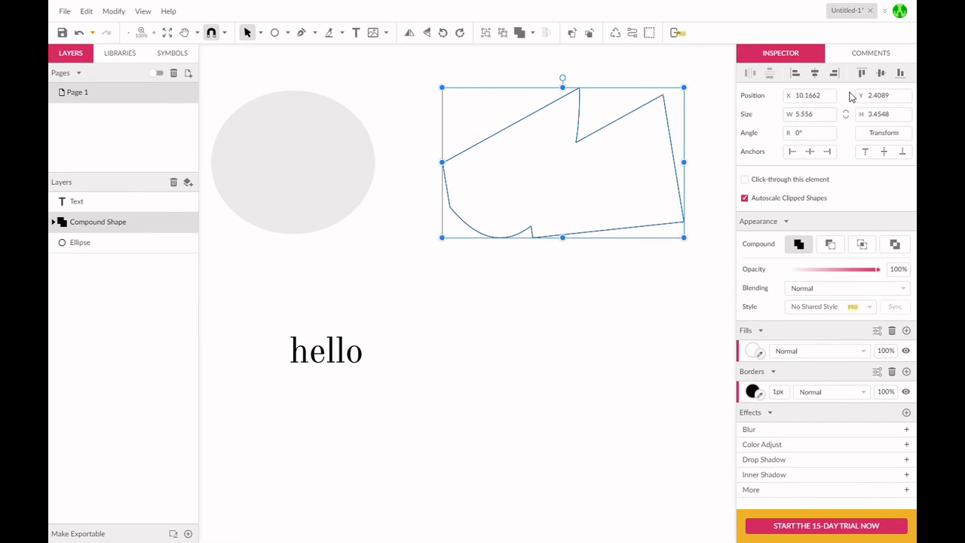
key("ctrl+z")
Try the Subtract operation on the two overlapping outlined shapes, and undo it.
left_click(533, 34)
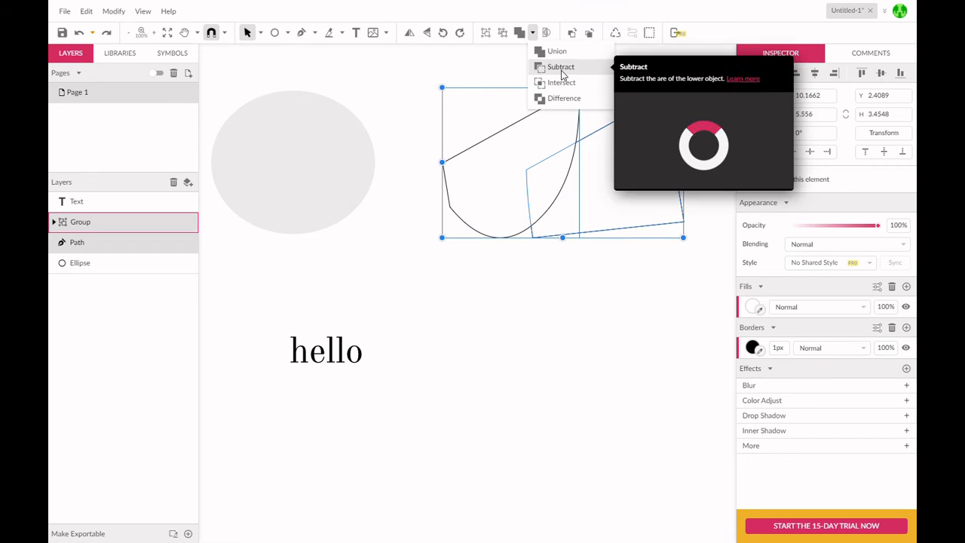
left_click(561, 68)
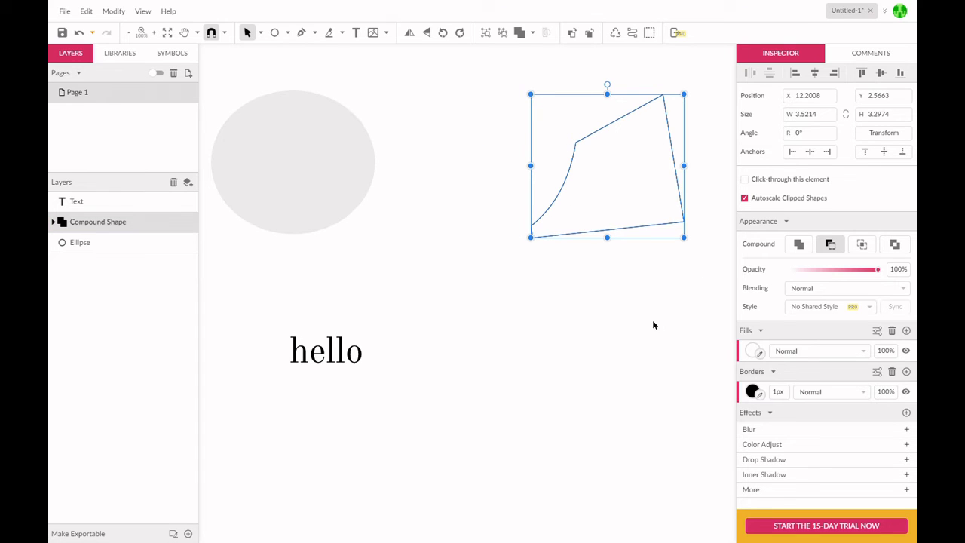
key("ctrl+z")
Try reducing the two overlapping outlined shapes to their shared area with Intersect, and undo it.
left_click(532, 33)
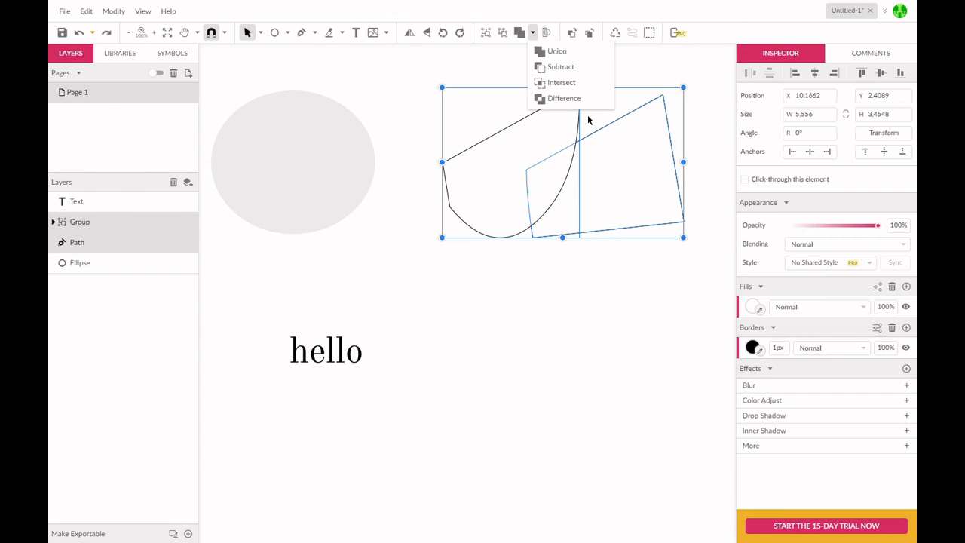
left_click(560, 83)
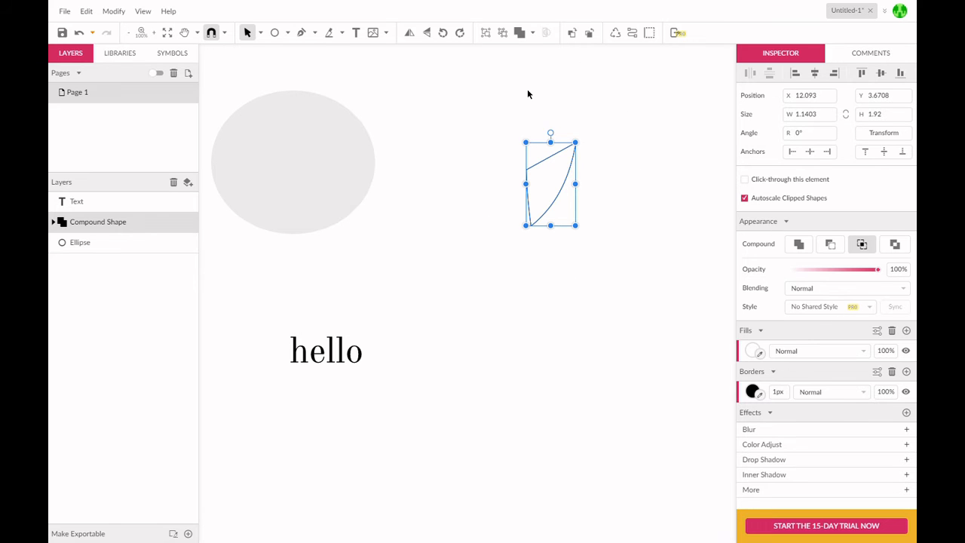
key("ctrl+z")
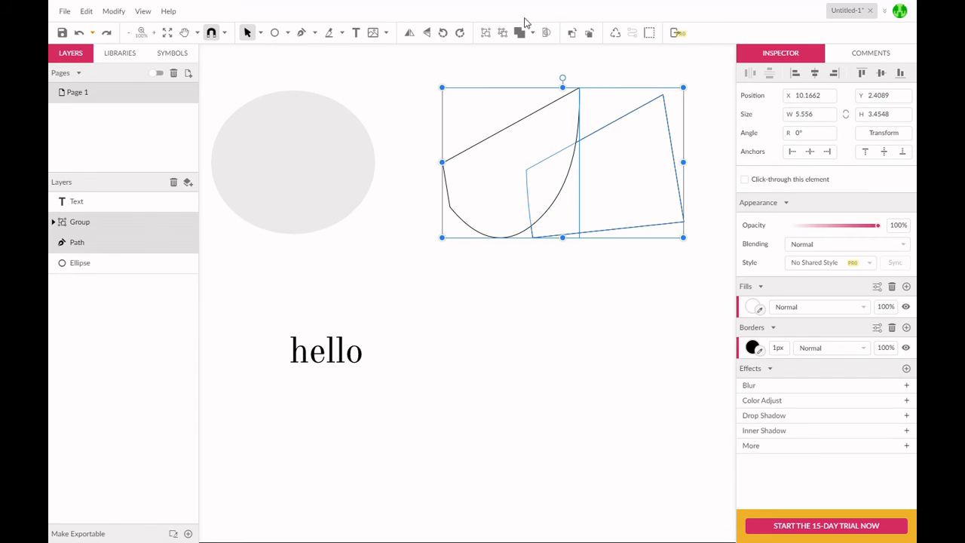
Combine the arched and four-sided shapes into a compound shape with Difference, and deselect it.
left_click(532, 32)
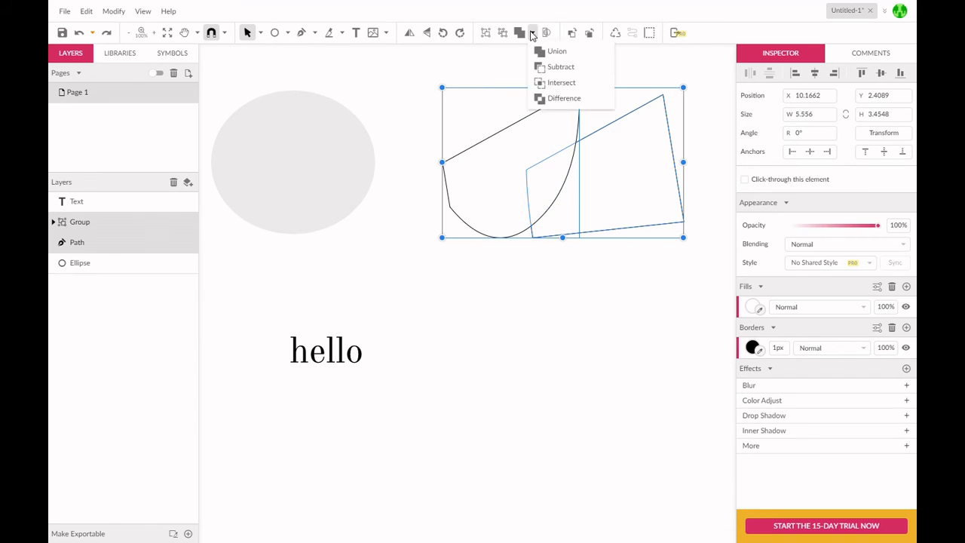
left_click(554, 100)
left_click(584, 316)
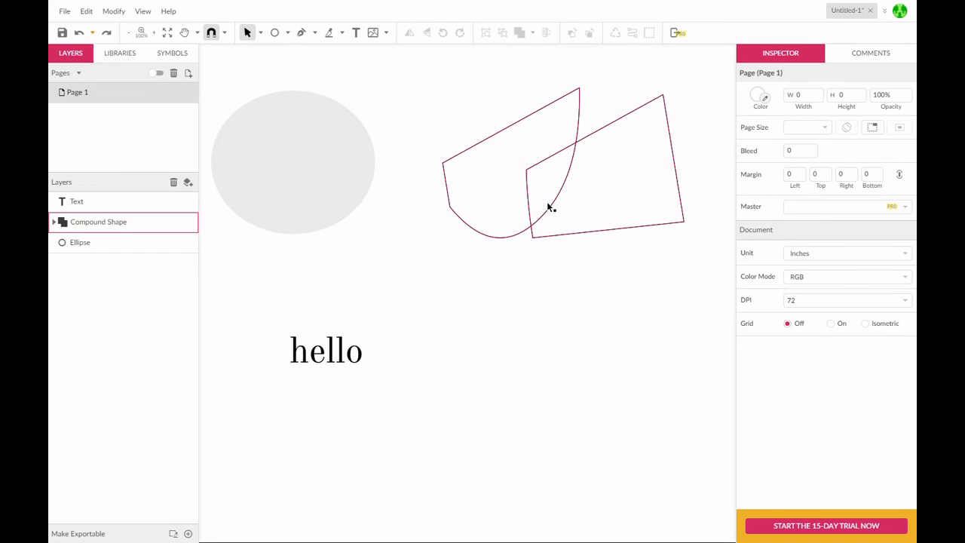
left_click(210, 33)
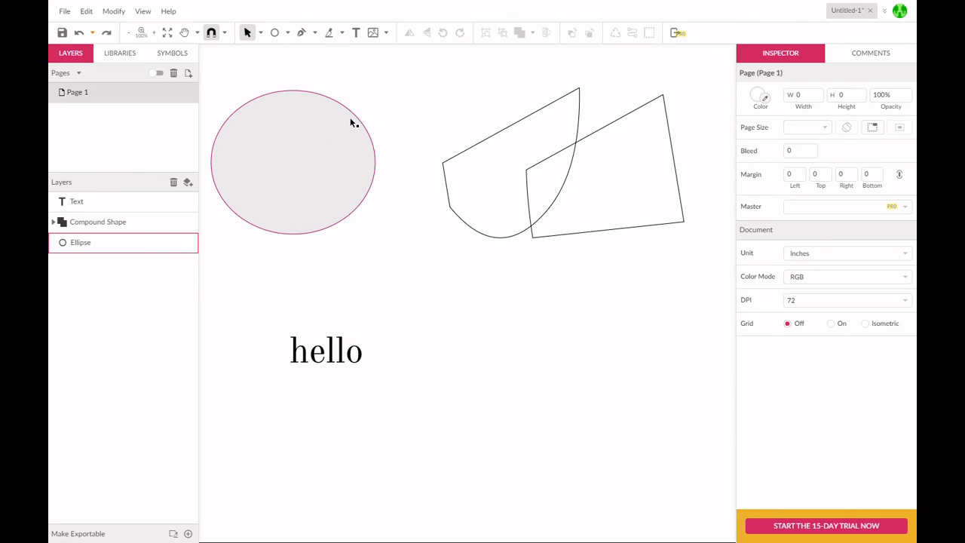
Set the grey ellipse's width to 10 in.
left_click(334, 139)
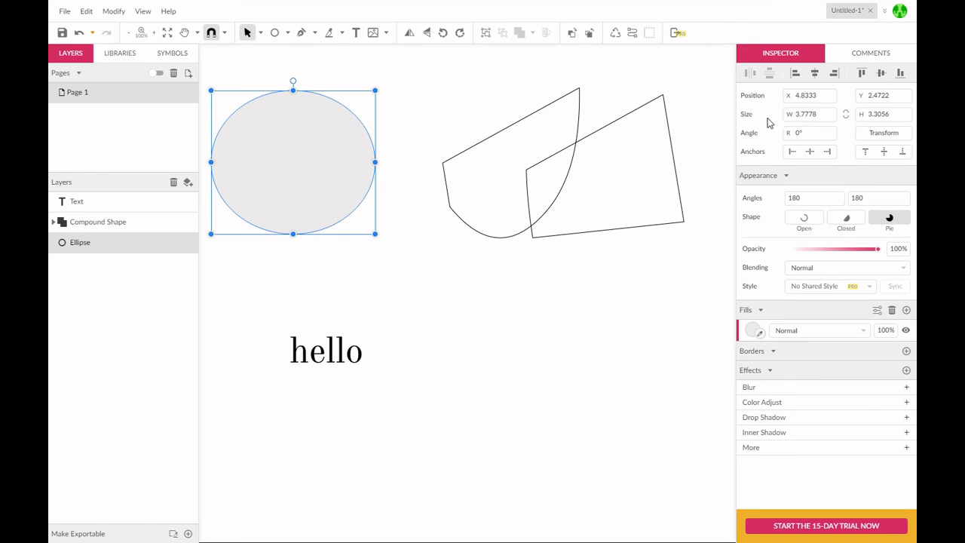
left_click(816, 116)
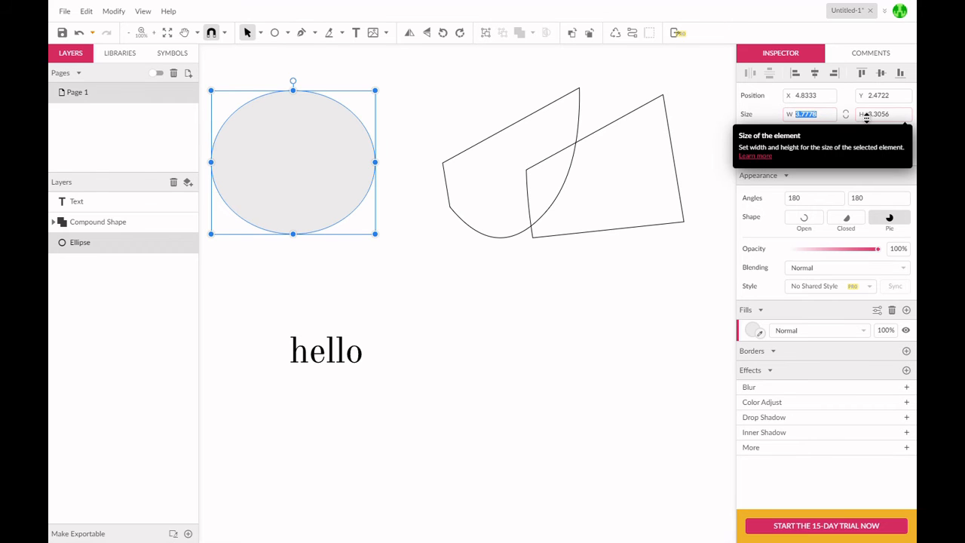
type("10")
left_click(409, 375)
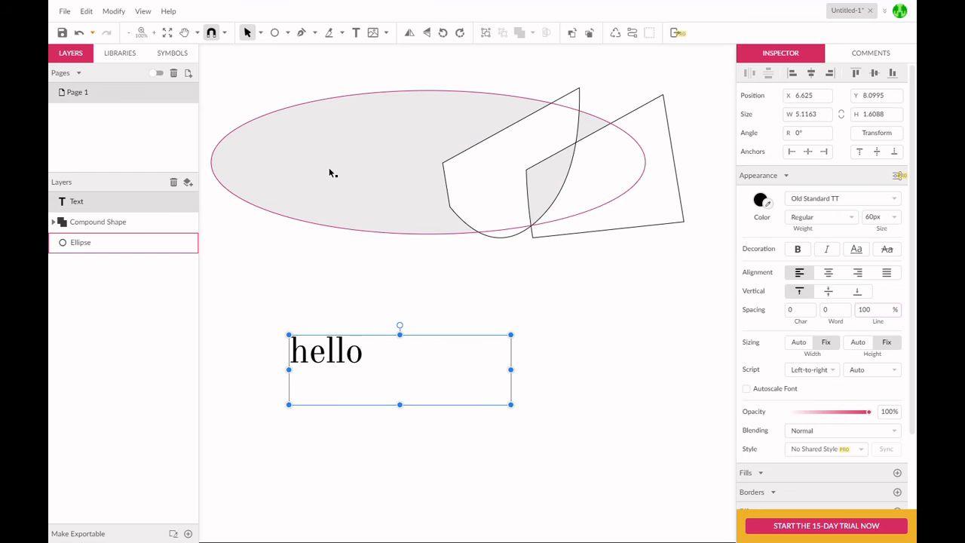
Move the widened ellipse down about 1.7 in and set its angle to 90°.
left_click_drag(329, 167, 326, 240)
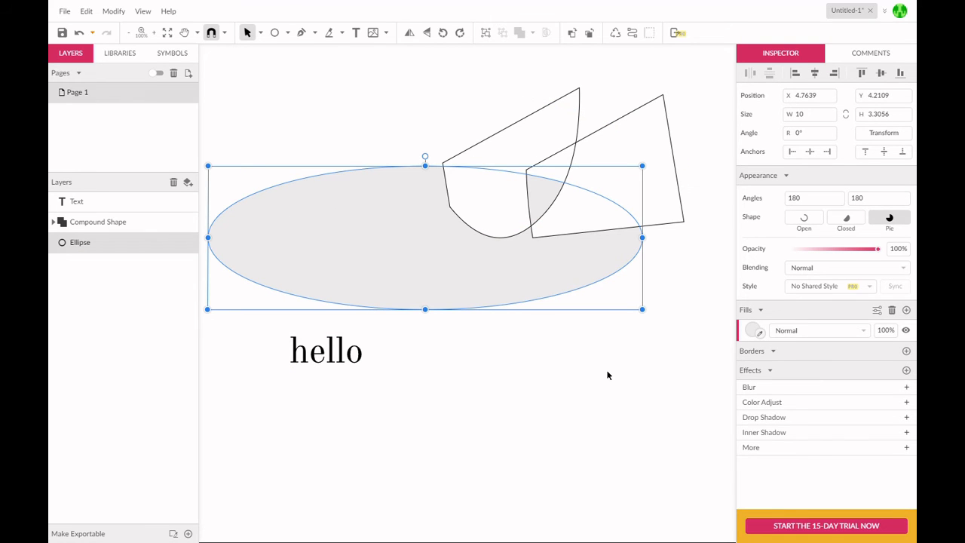
left_click(811, 137)
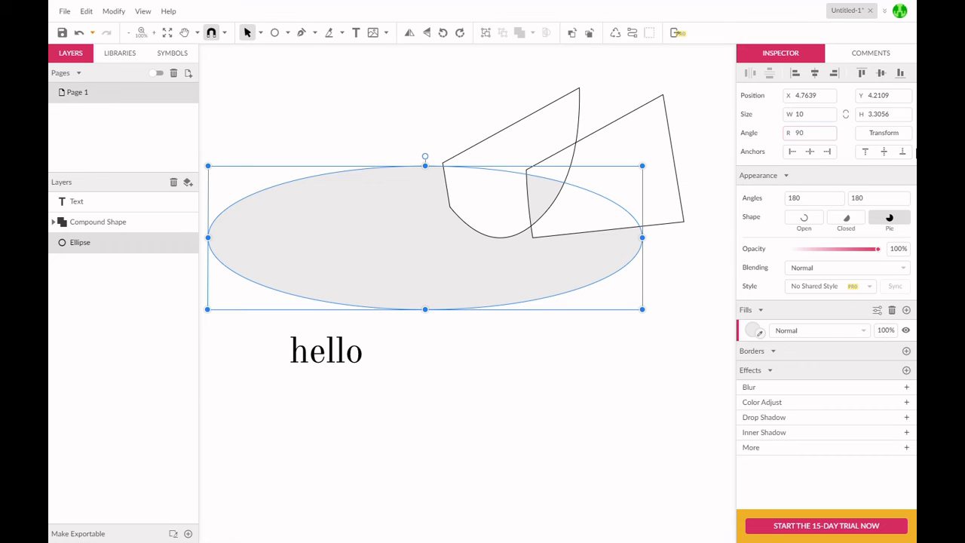
type("90")
key("Return")
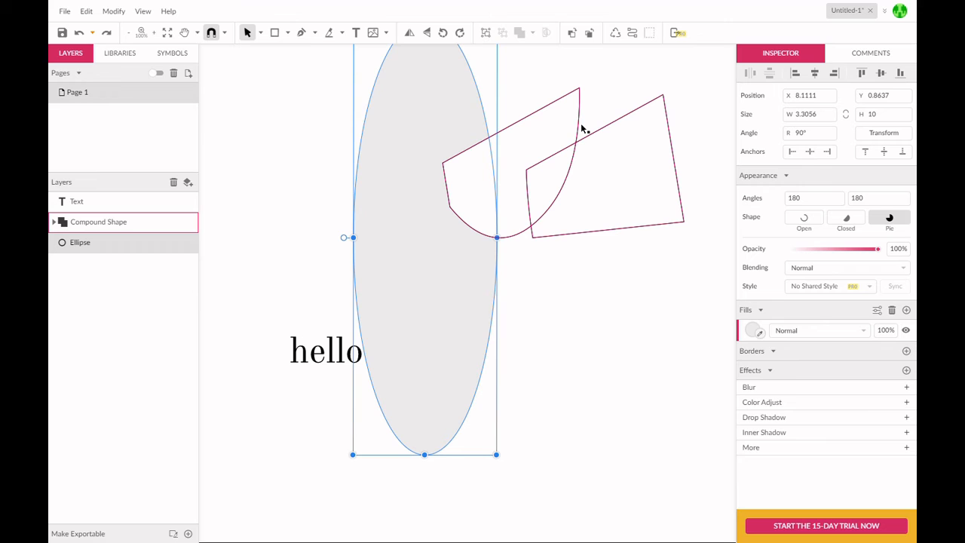
Draw a rectangle of about 2.8 × 2.4 in beside the upright ellipse and round its corners to 0.60.
left_click(288, 34)
left_click(302, 67)
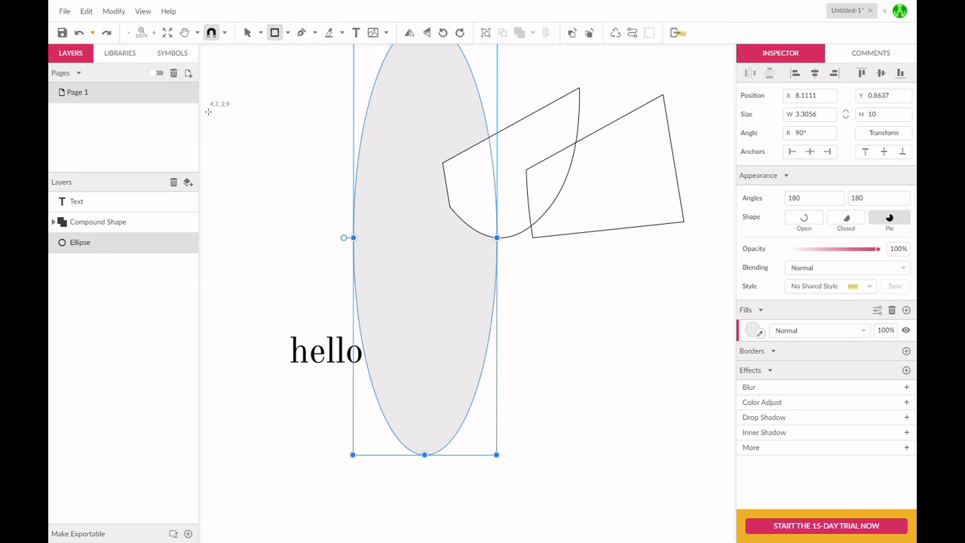
left_click_drag(203, 107, 330, 218)
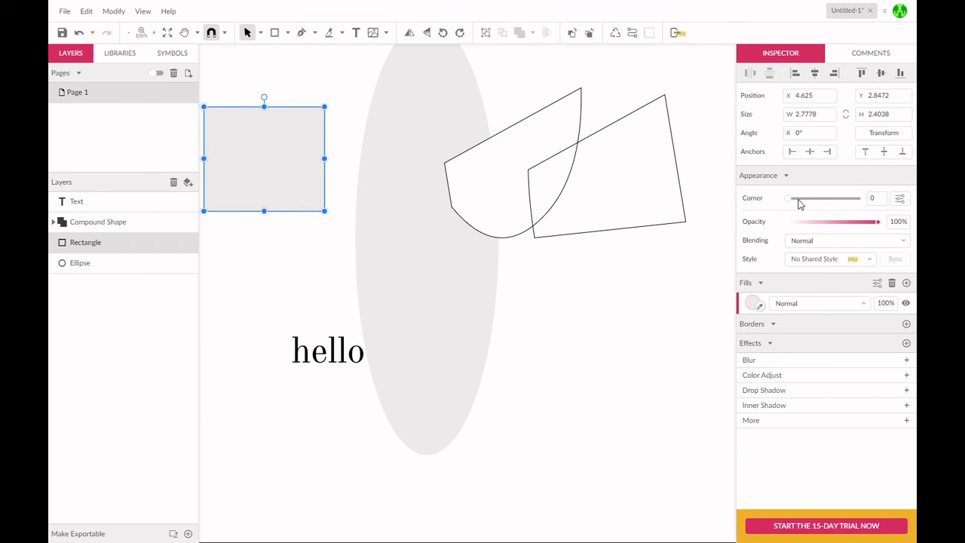
left_click_drag(789, 201, 822, 201)
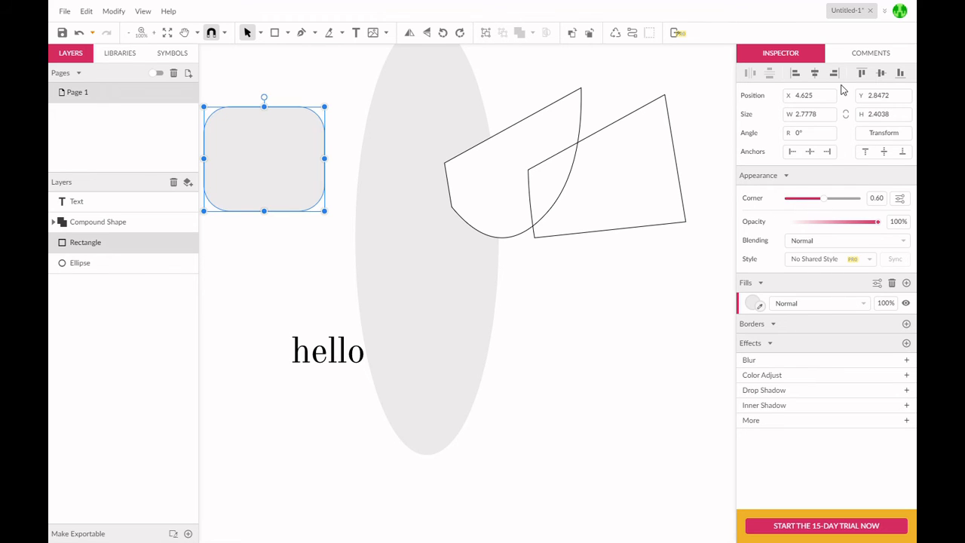
left_click(673, 244)
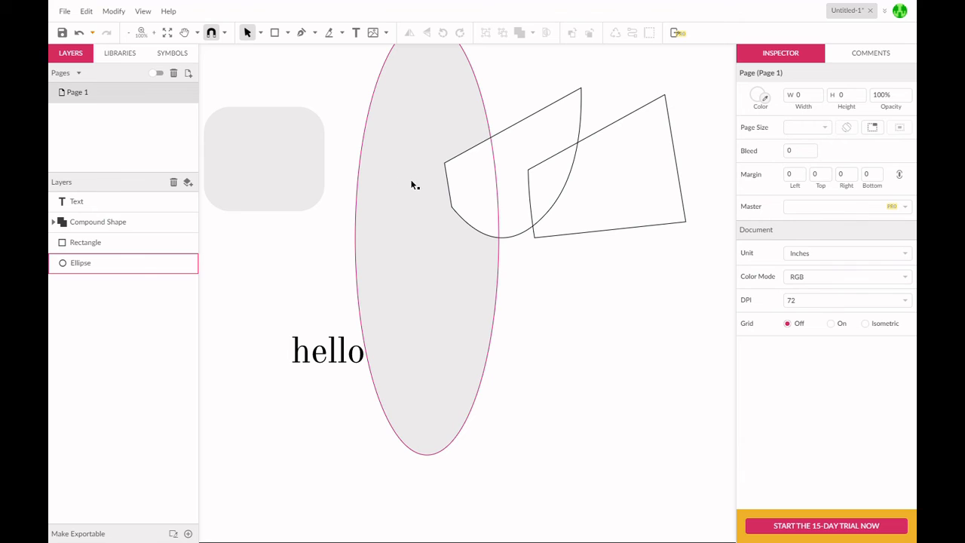
Set the rounded rectangle's fill opacity to 0%.
left_click(288, 180)
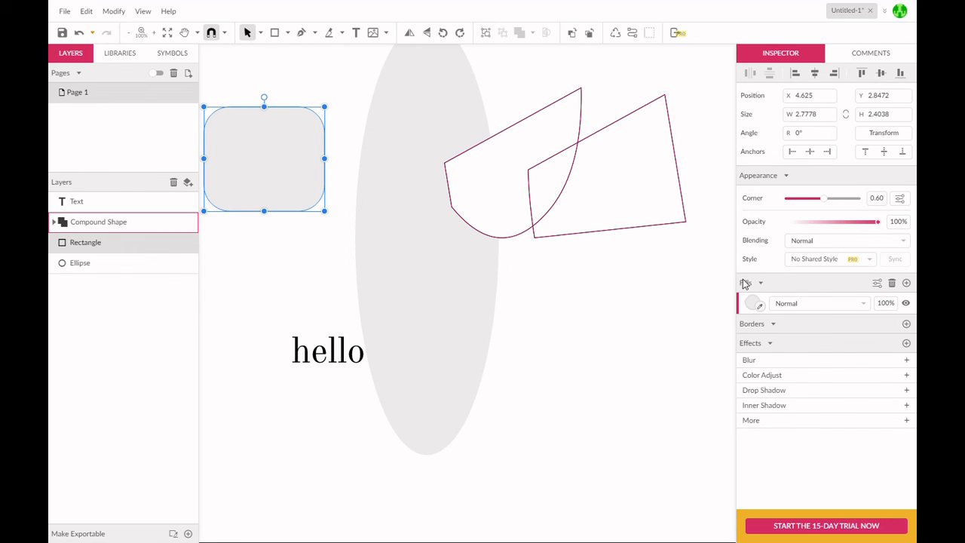
left_click(894, 306)
key("BackSpace")
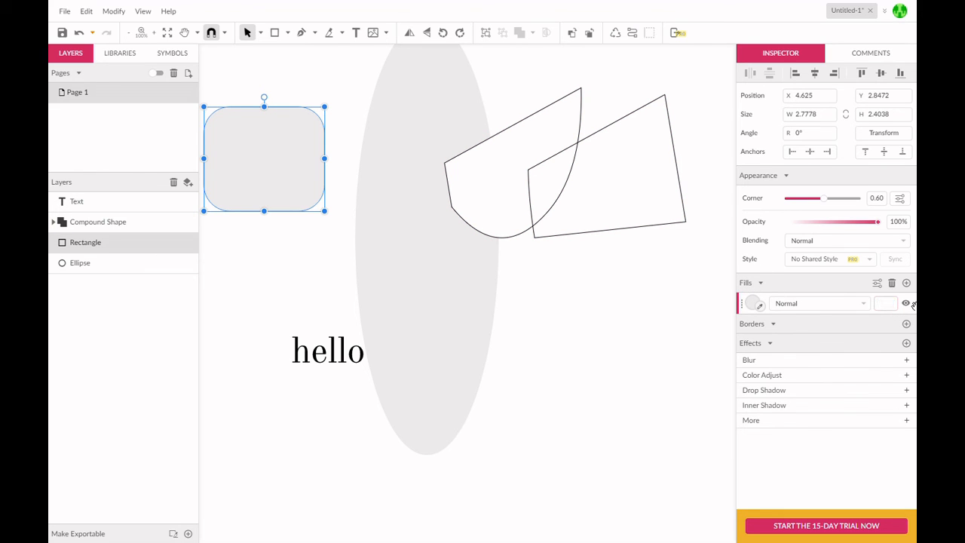
type("0")
key("Return")
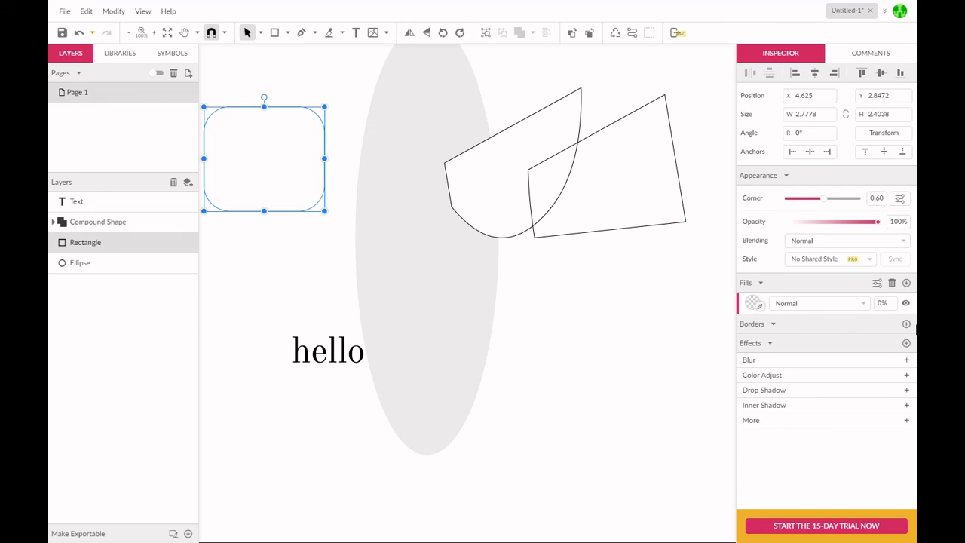
Add a 1px border to the rounded rectangle and colour it red (#FF0000).
left_click(906, 324)
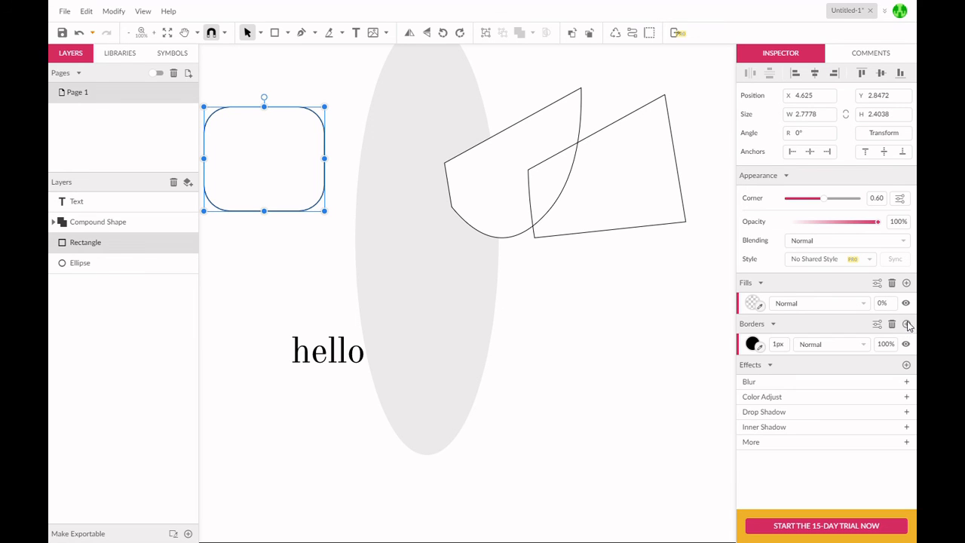
left_click(752, 344)
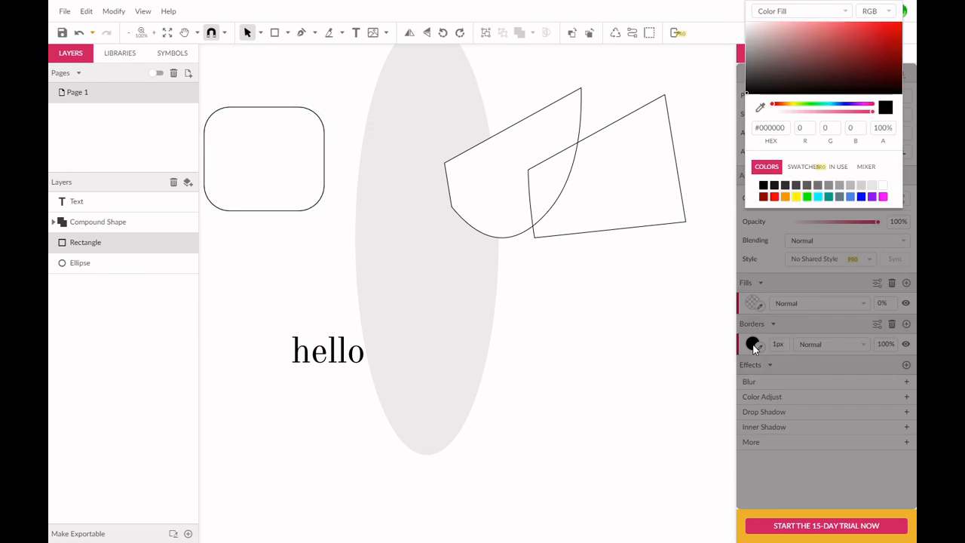
left_click(776, 198)
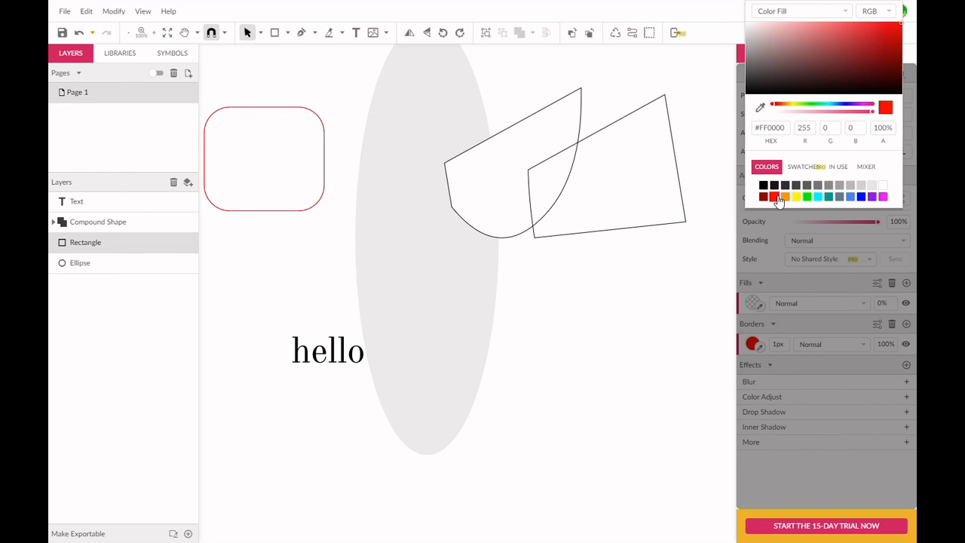
left_click(618, 287)
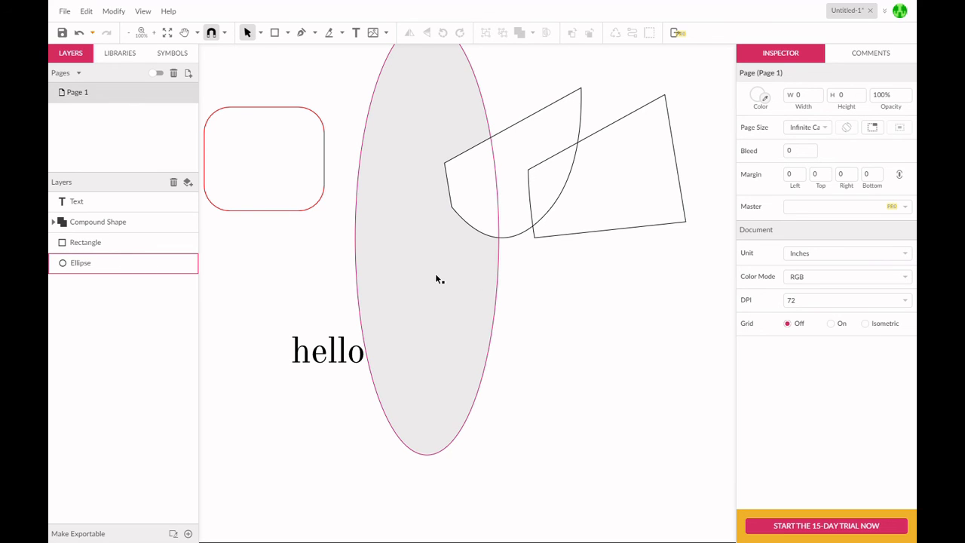
Fill the upright ellipse with black (#000000) and deselect it.
left_click(407, 243)
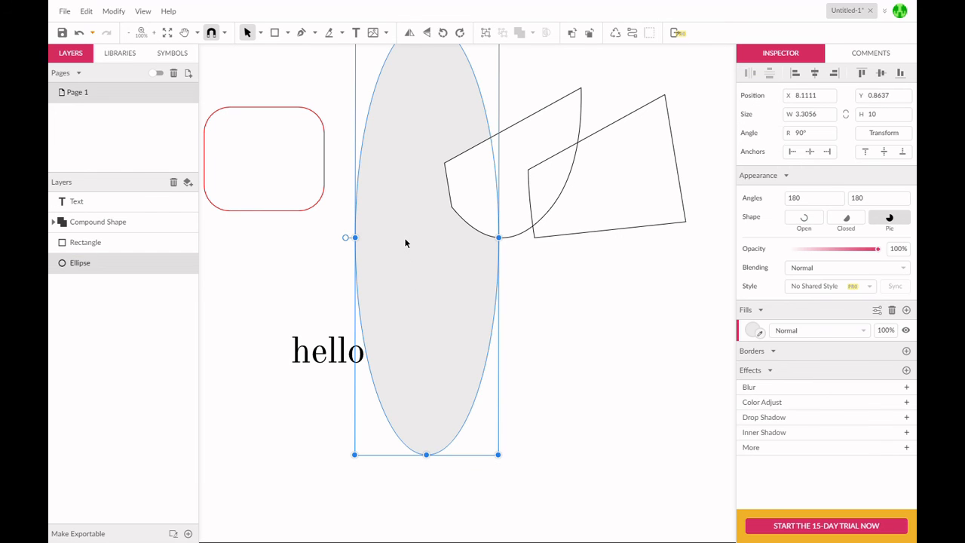
left_click(752, 332)
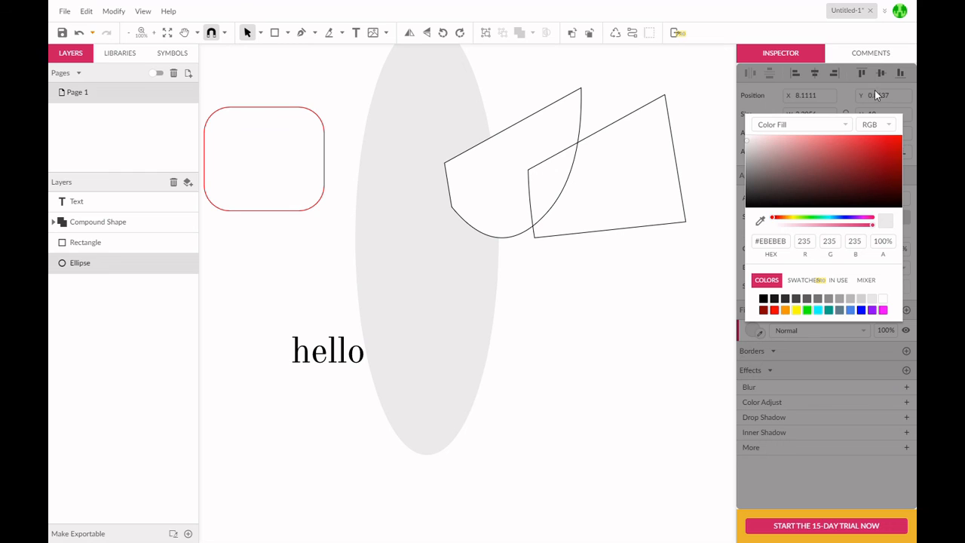
left_click(763, 298)
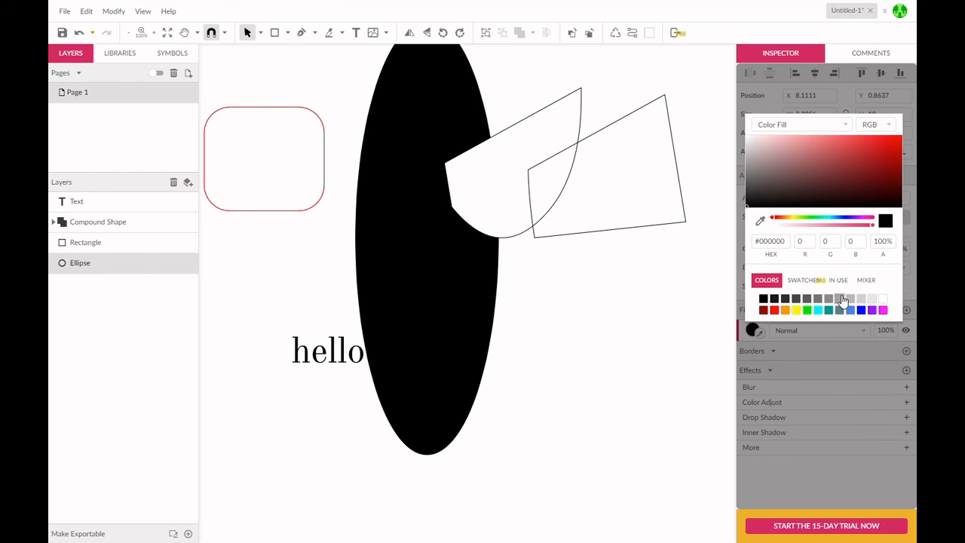
left_click(599, 329)
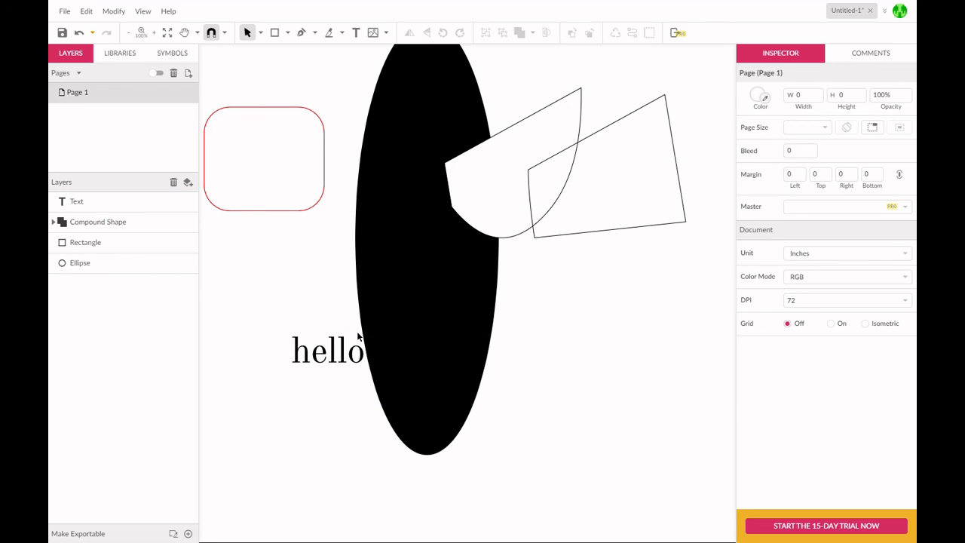
Open the save options for the untitled design.
left_click(61, 35)
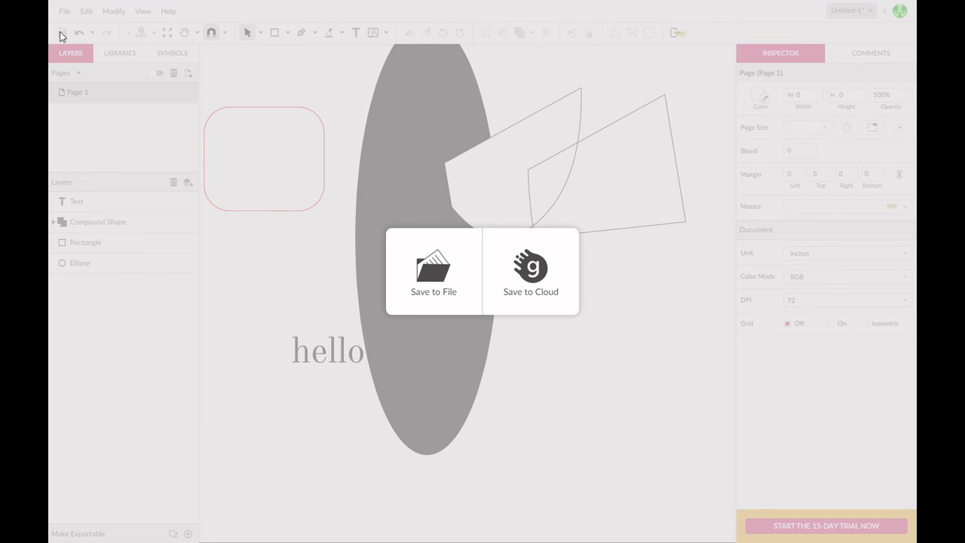